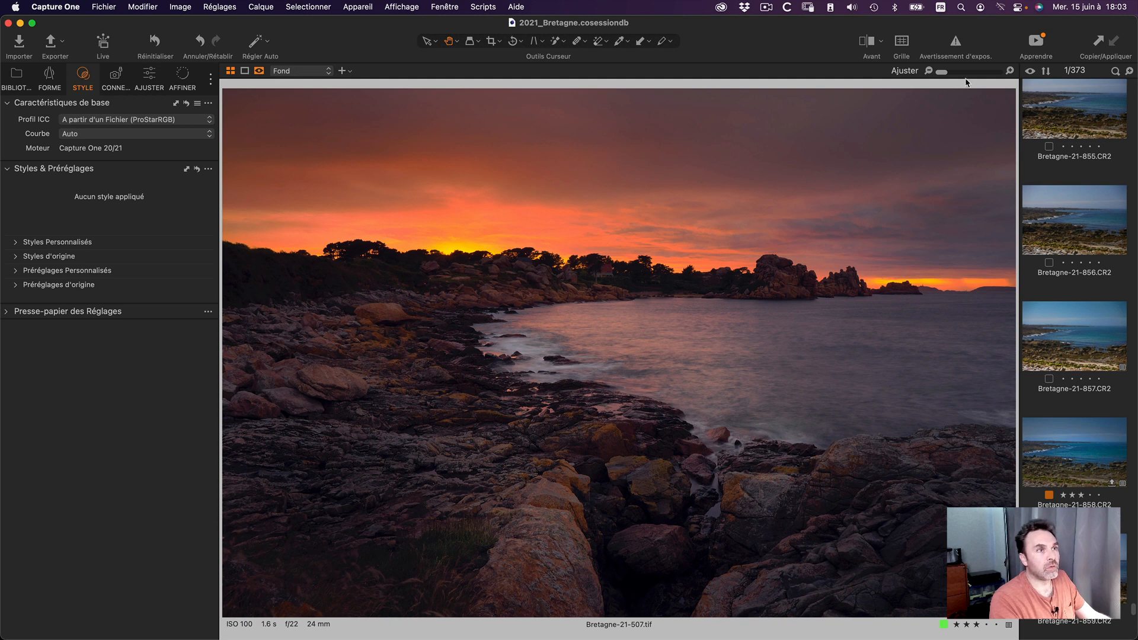
Customize the toolbar by adding the Espaces de Travail tool after the exposure warning tool.
right_click(737, 40)
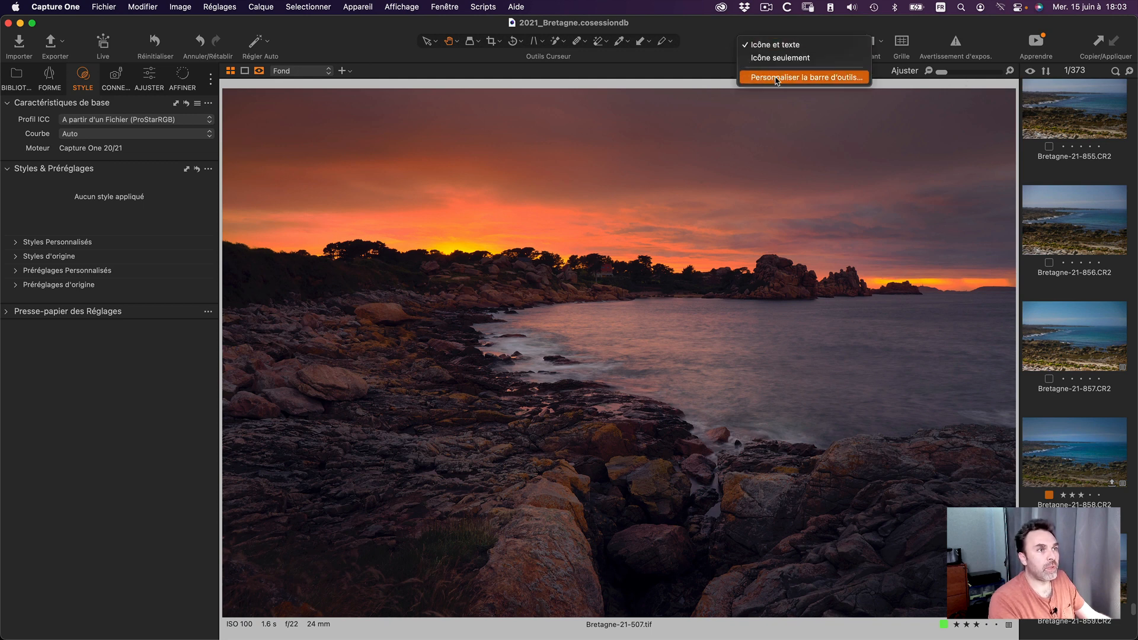
click(703, 39)
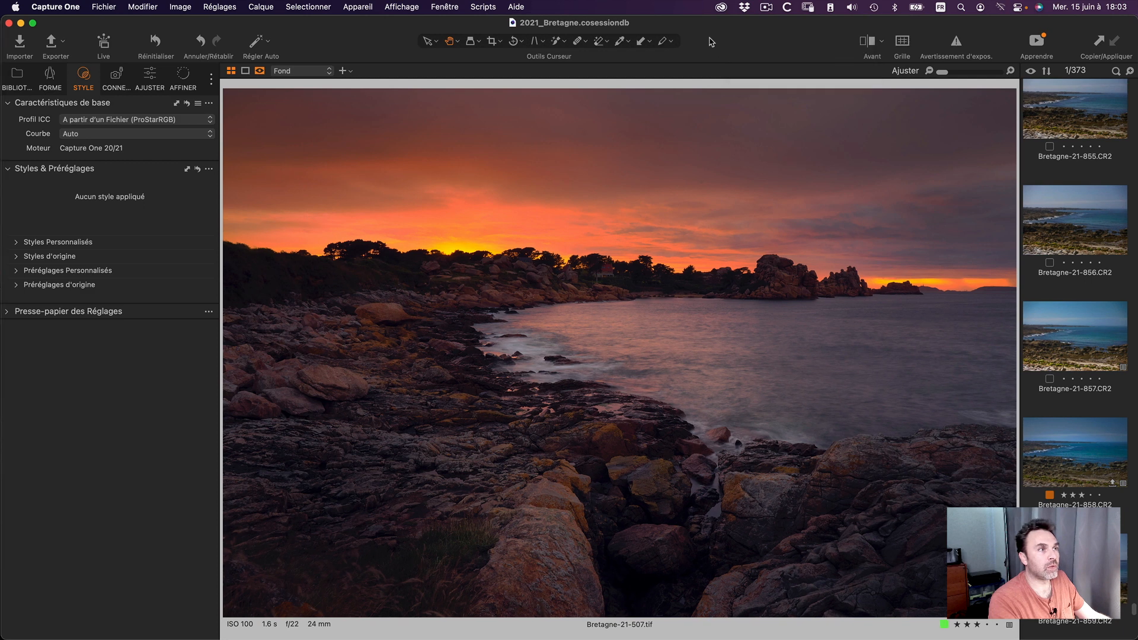
right_click(709, 40)
click(738, 76)
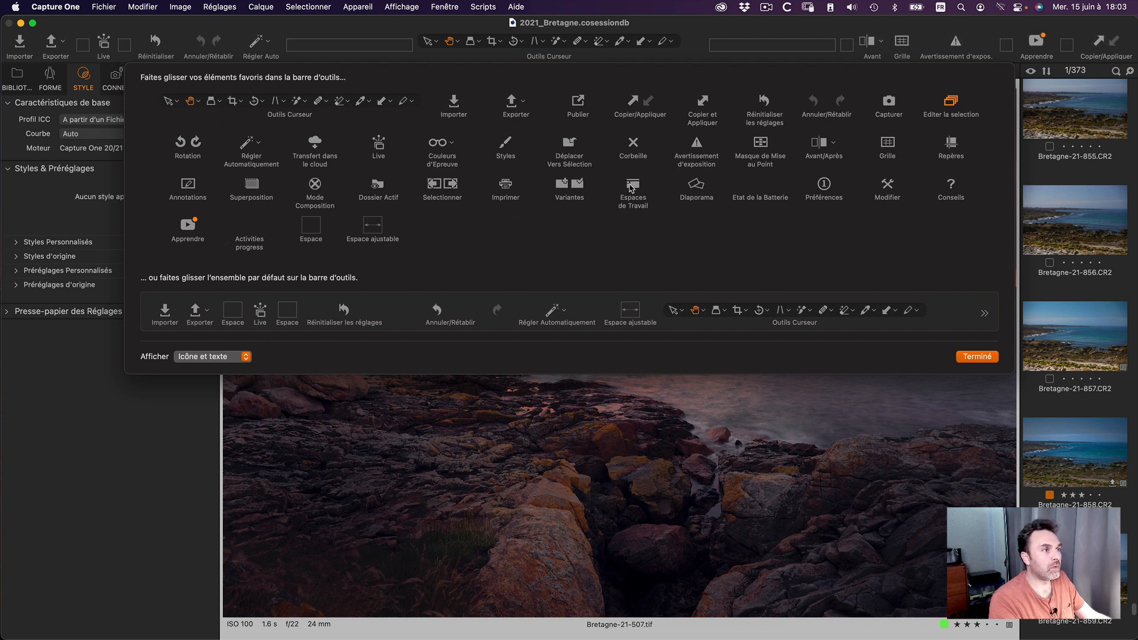
drag(631, 189, 966, 44)
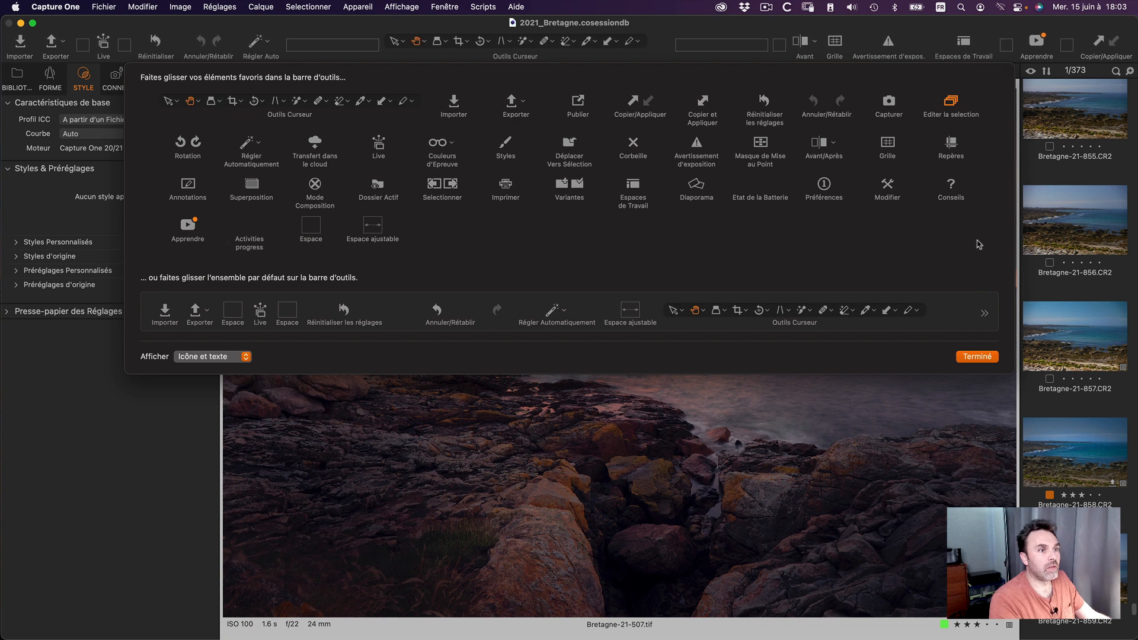
click(977, 357)
Examine the available workspaces through both the toolbar shortcut and the tool tab options, leaving the current workspace active.
click(962, 43)
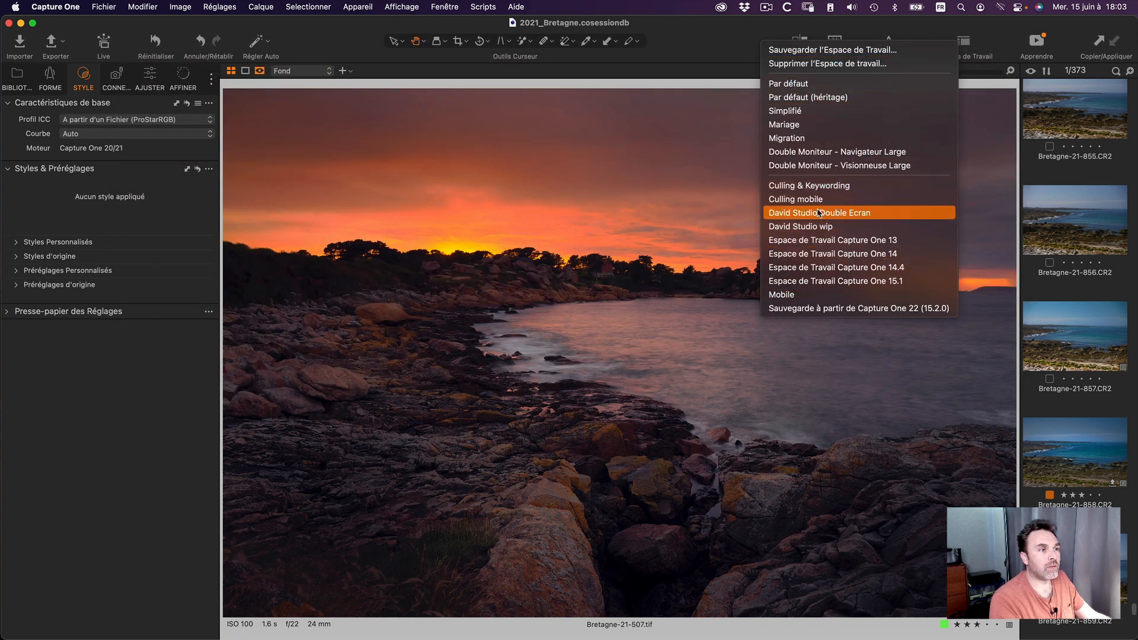
click(804, 87)
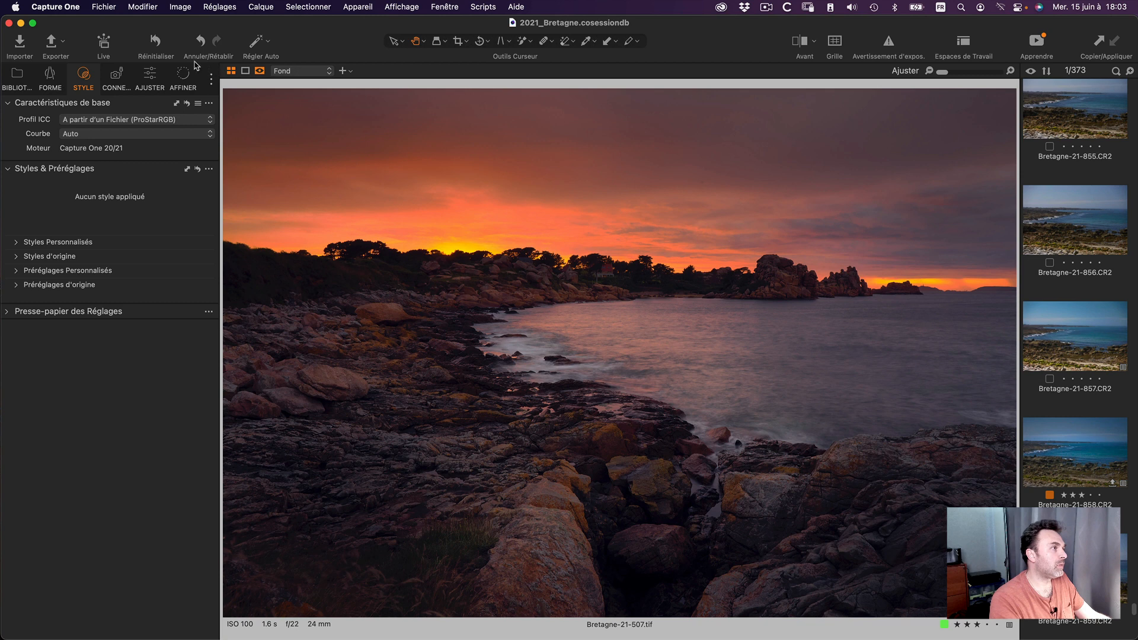
click(211, 79)
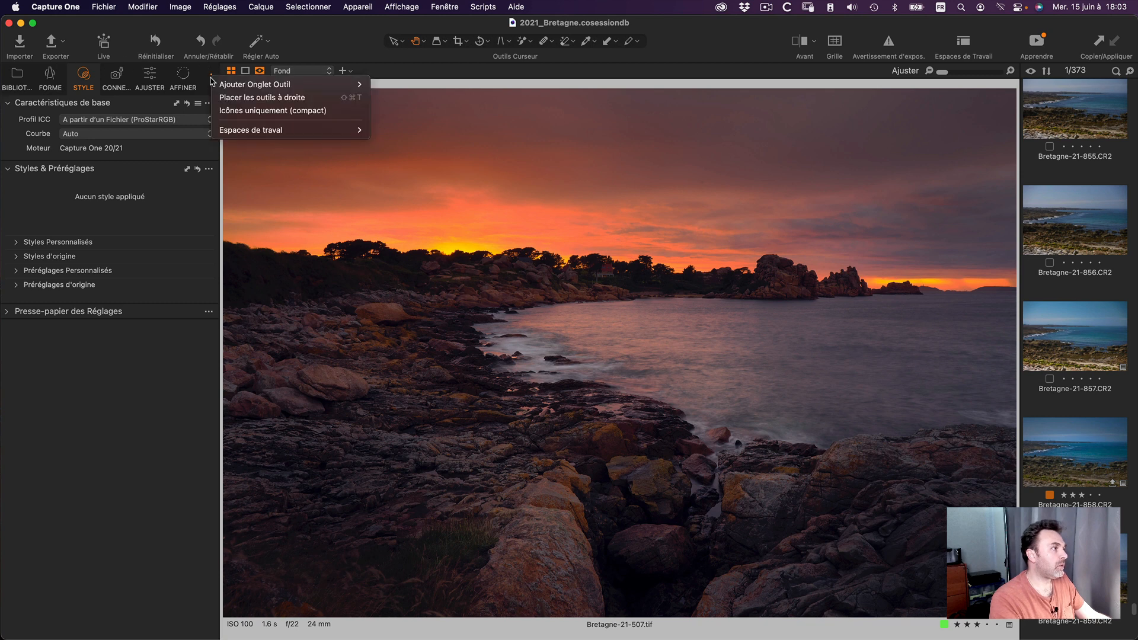
mouse_move(244, 130)
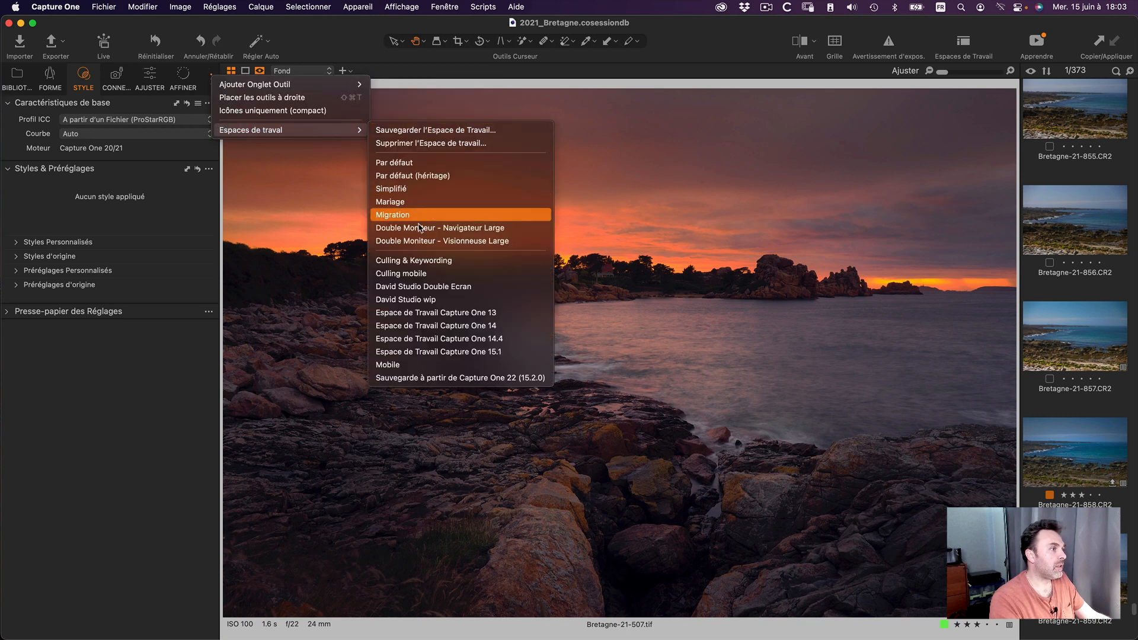
click(344, 47)
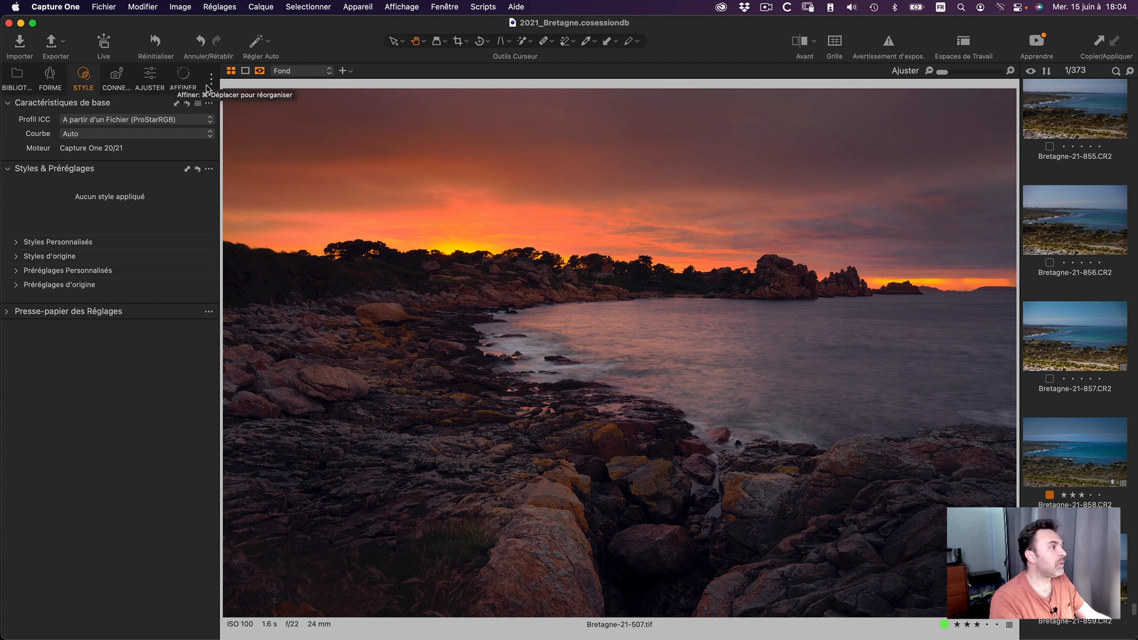
Load the custom Studio wip workspace and open Bretagne-21-507.tif in the viewer.
drag(221, 83, 248, 83)
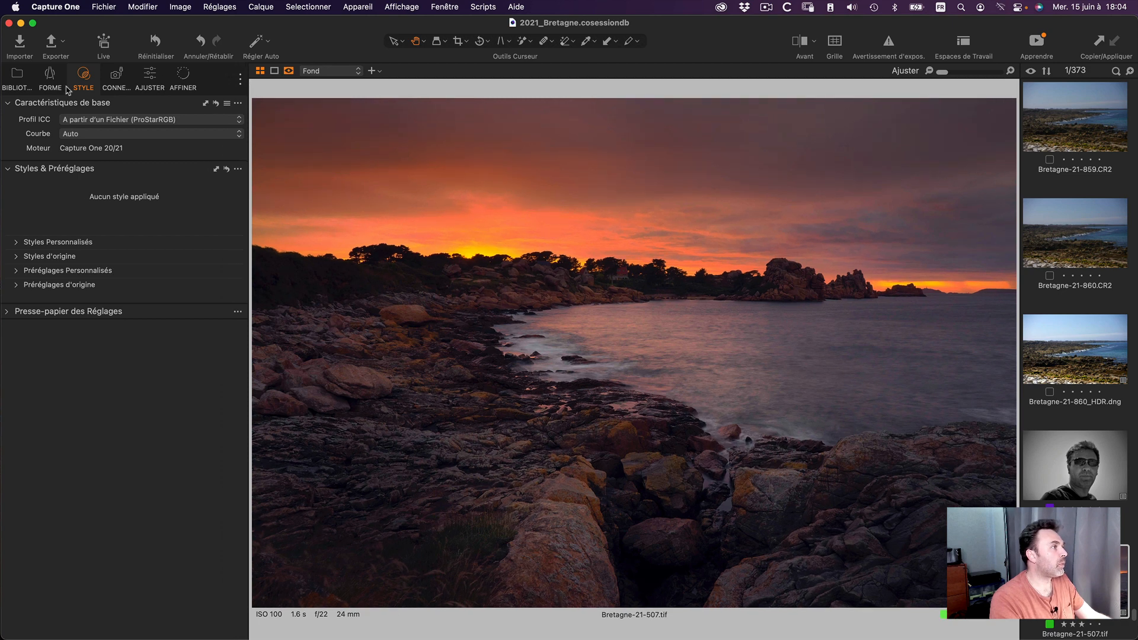
click(241, 79)
mouse_move(307, 132)
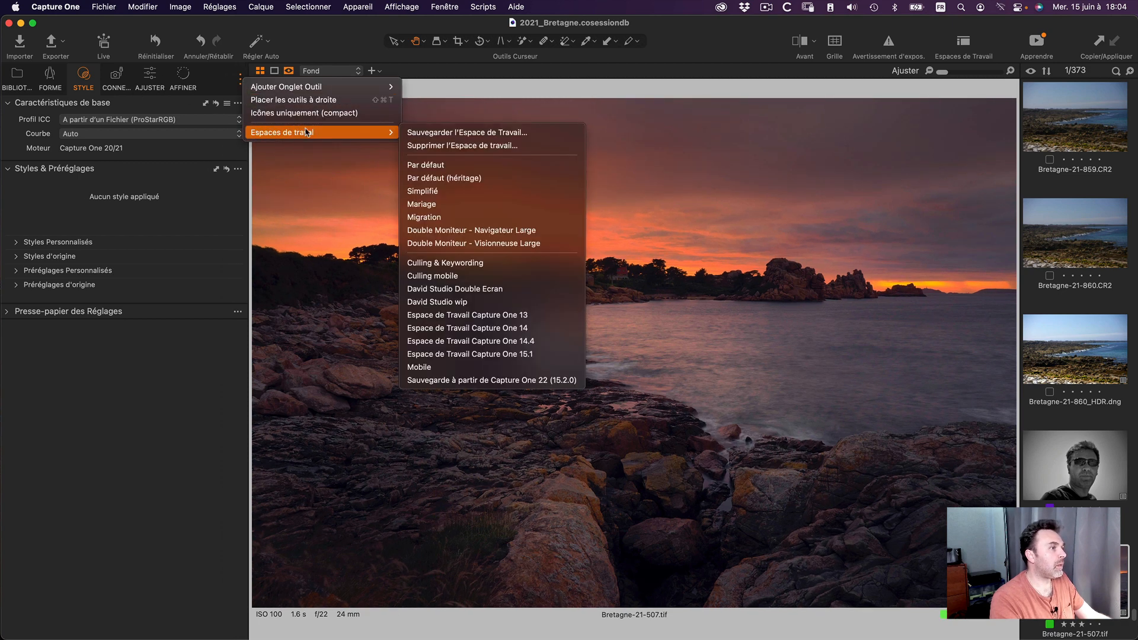
click(451, 303)
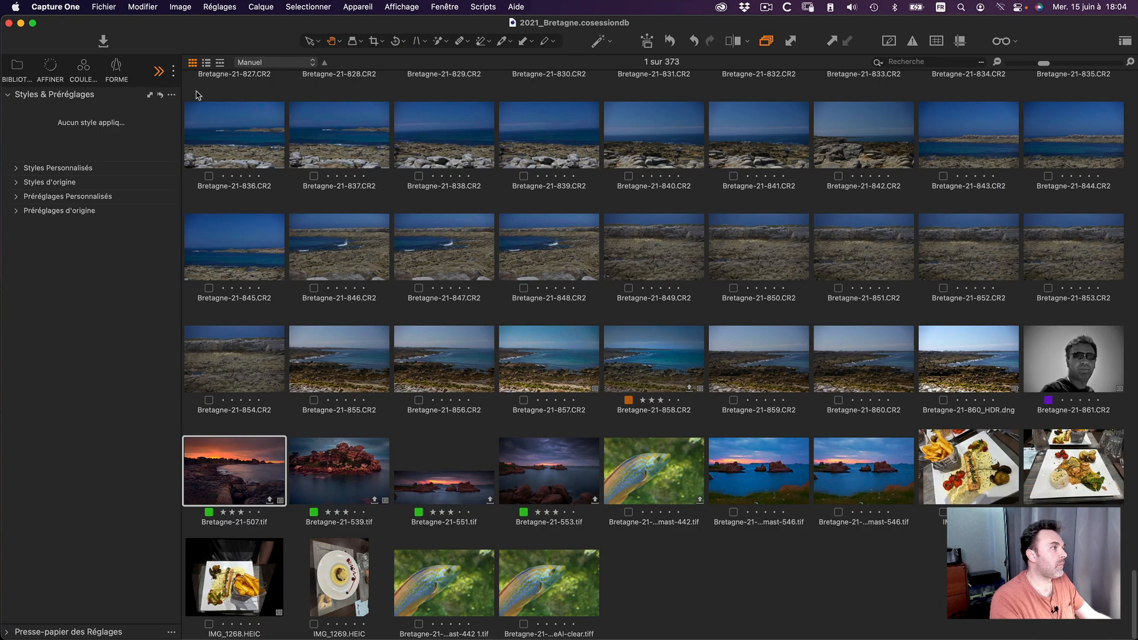
scroll(287, 223, up, 3)
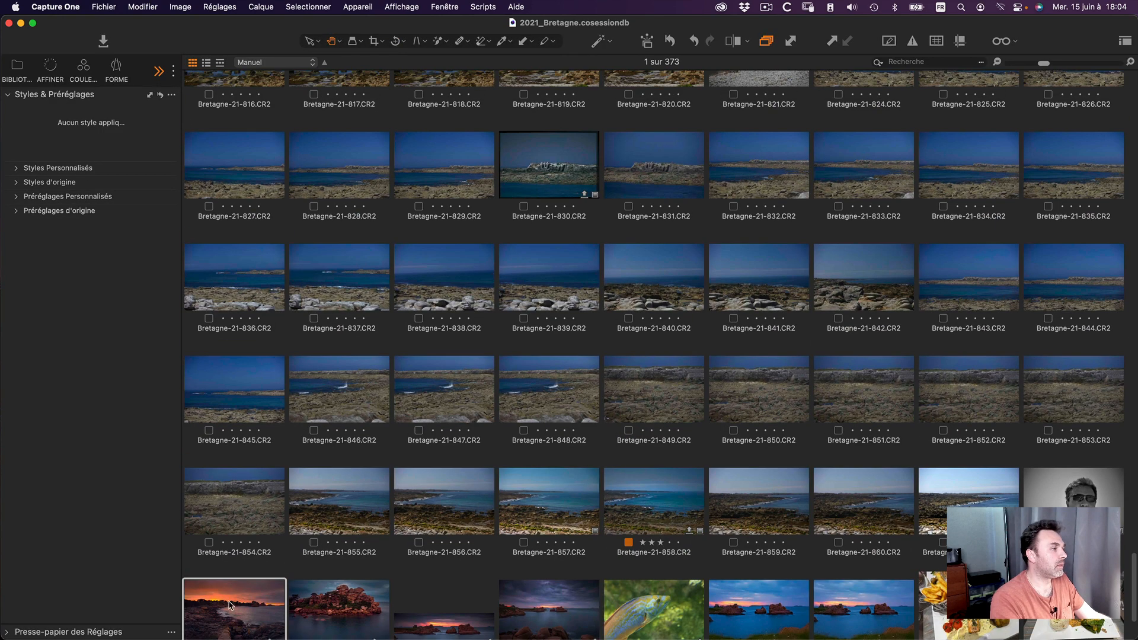
double_click(230, 605)
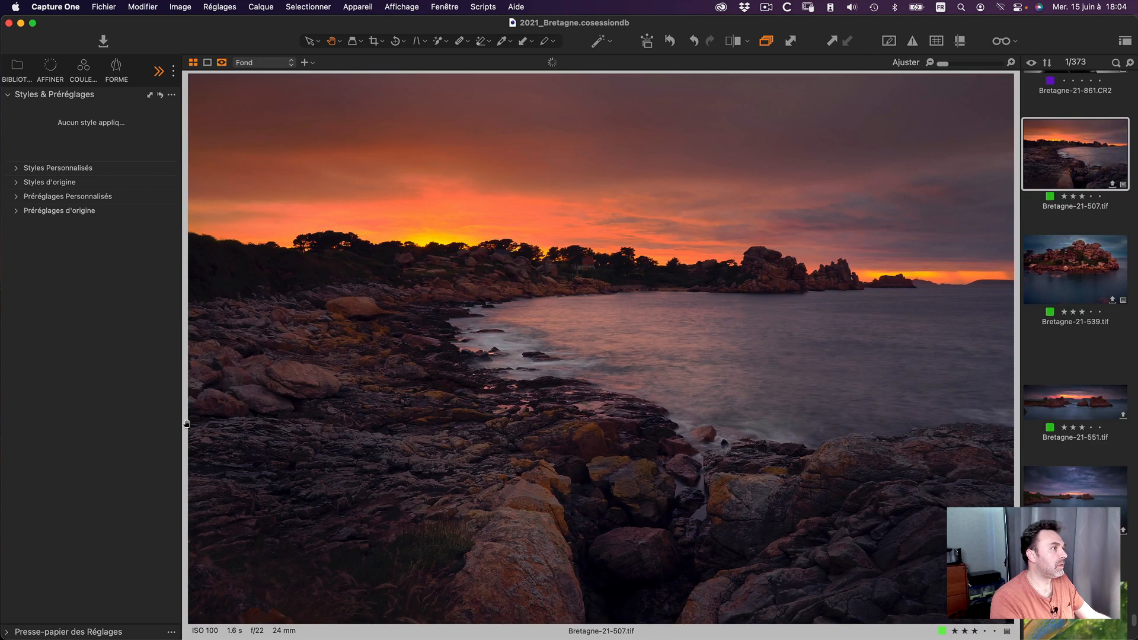
Display the tool tabs as compact icons only and narrow the tool area to fit them.
click(163, 74)
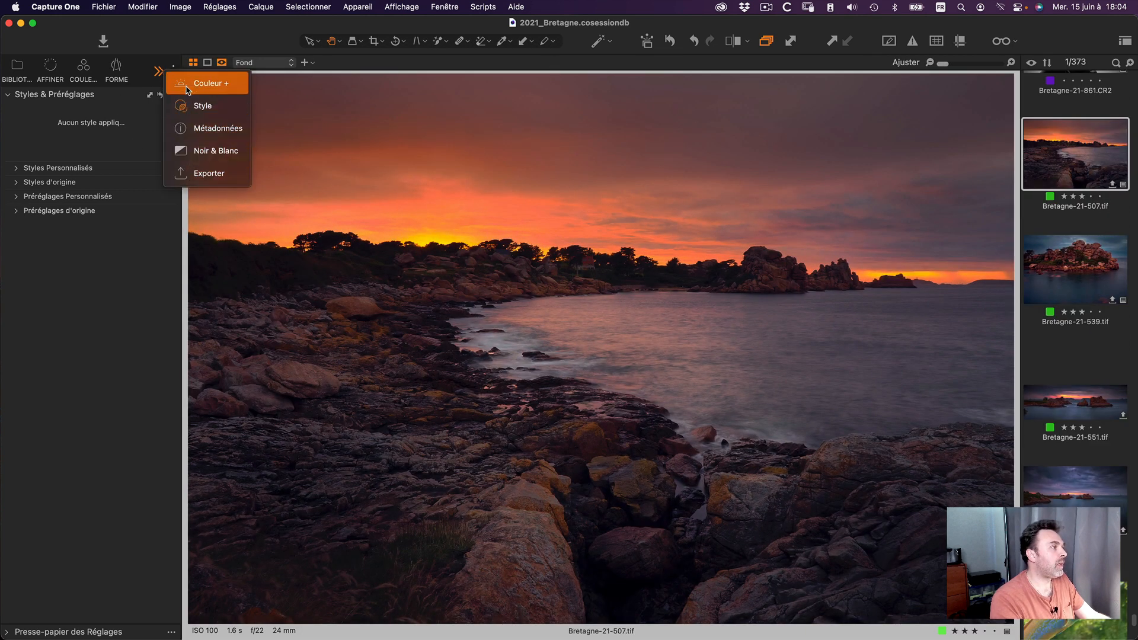
click(140, 294)
drag(181, 109, 249, 118)
click(240, 72)
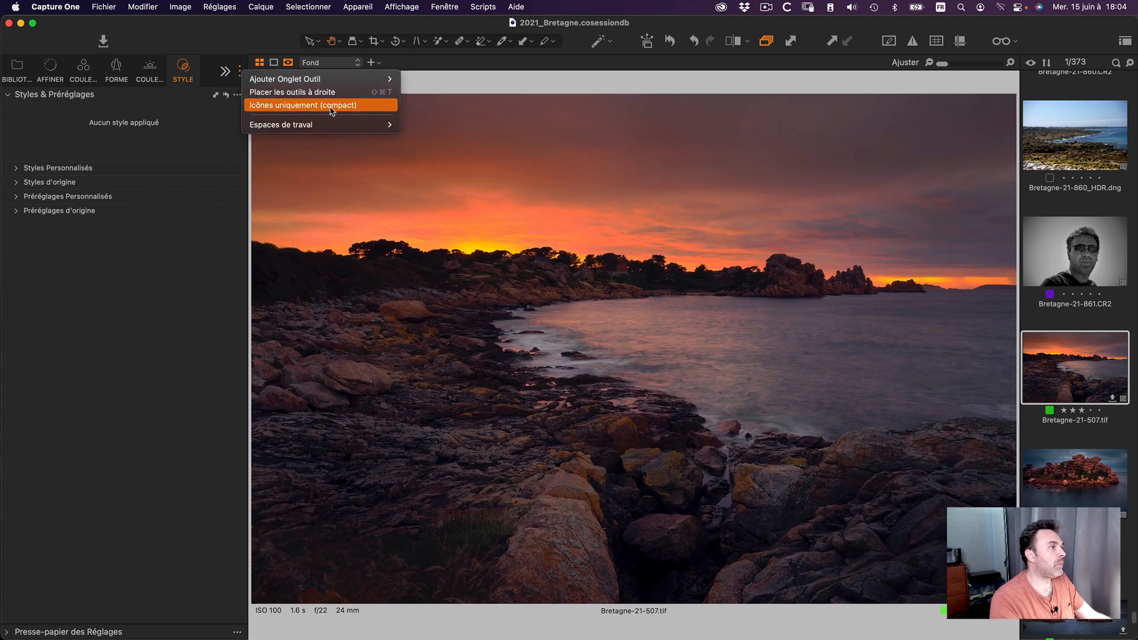
click(304, 106)
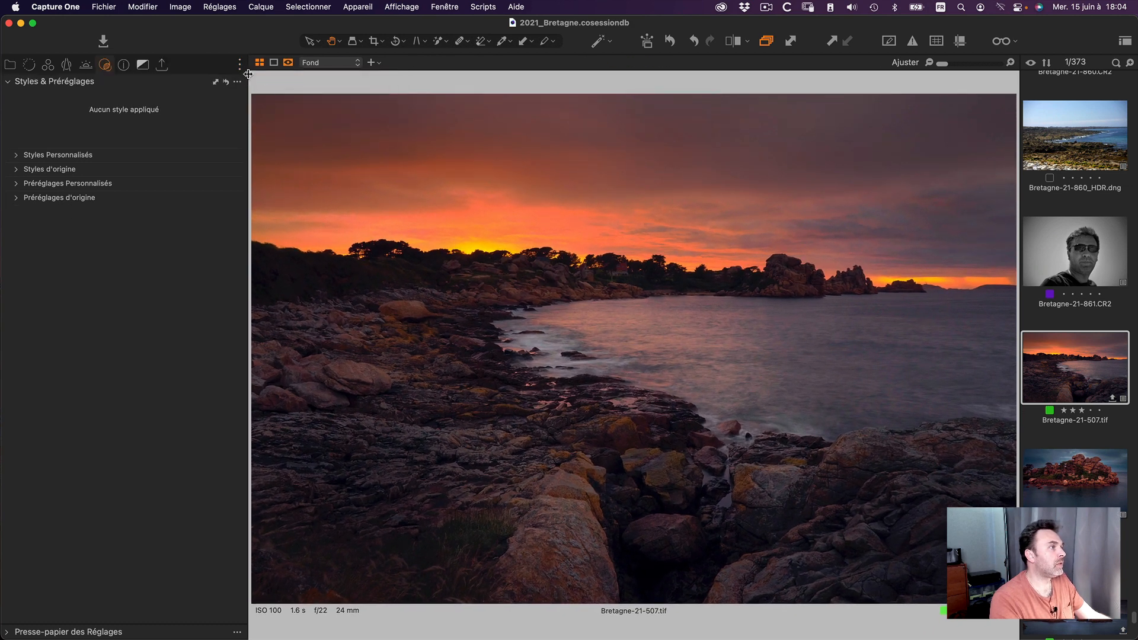
drag(248, 70, 202, 72)
Examine the options available for the Styles & Préréglages and Correction de l'Objectif tools.
click(189, 82)
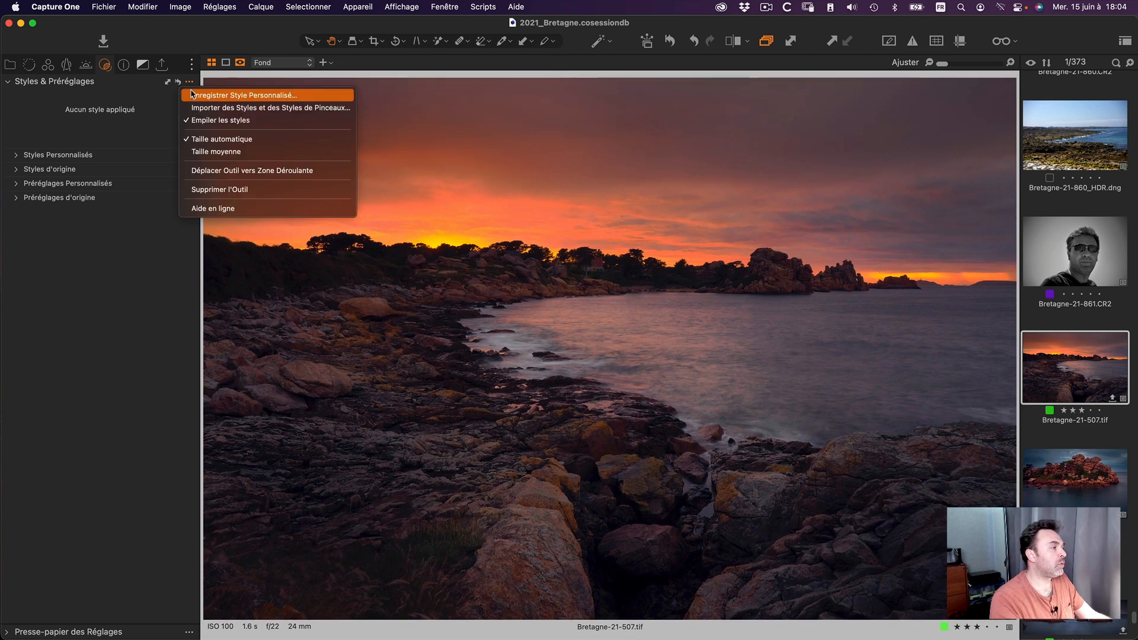
click(101, 273)
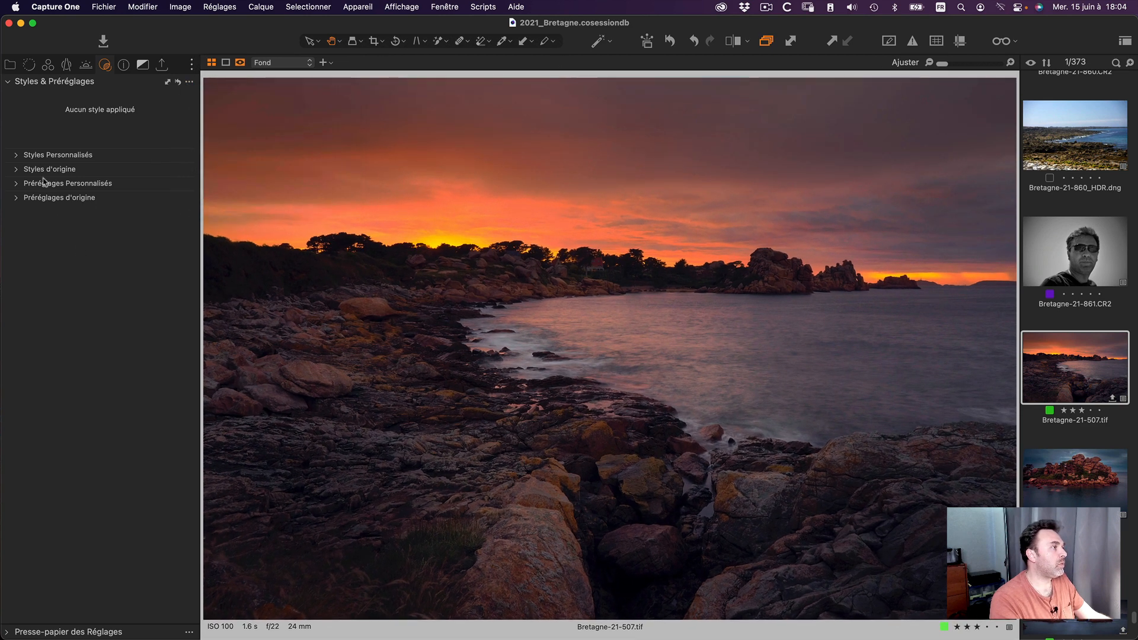
click(68, 71)
click(190, 84)
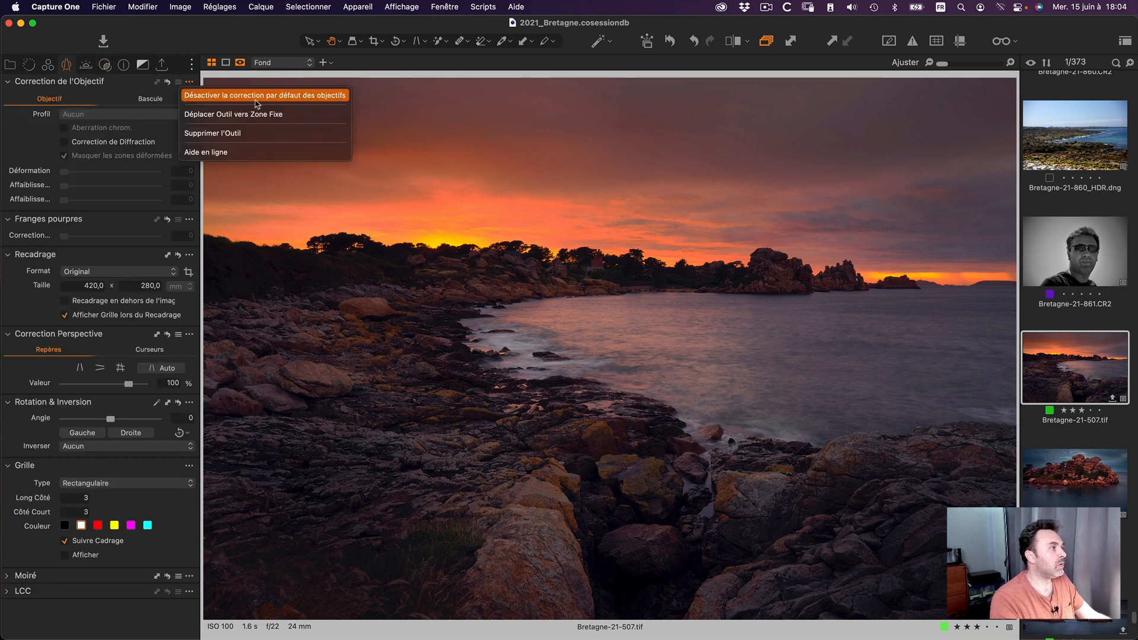
click(156, 45)
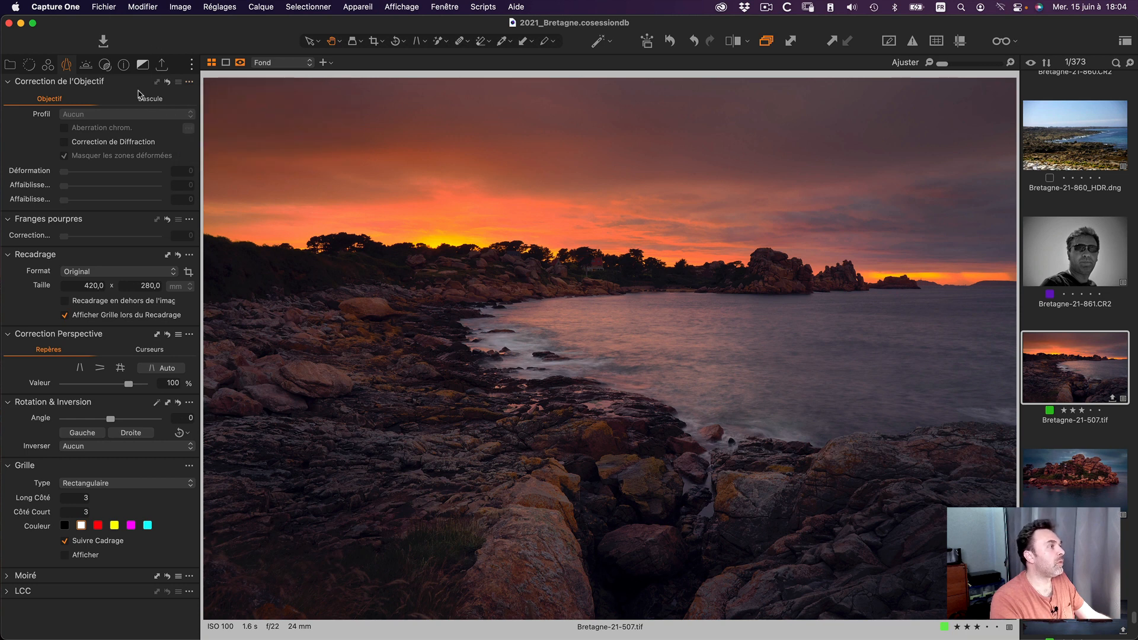
Try placing the tools on the right side of the workspace and return them to the left.
click(192, 65)
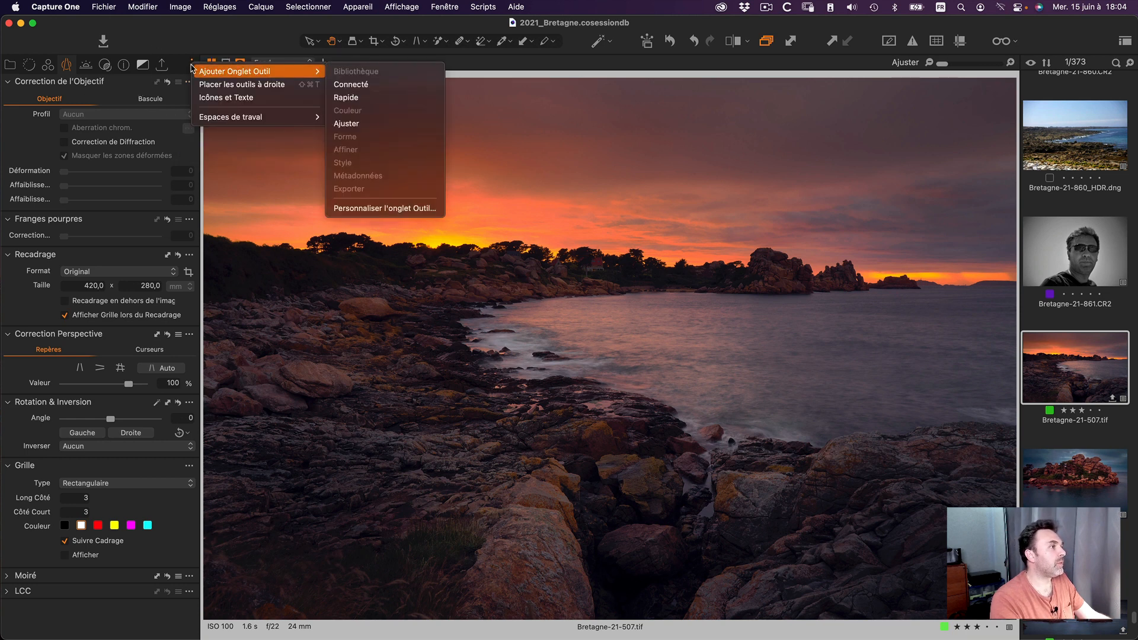
click(215, 86)
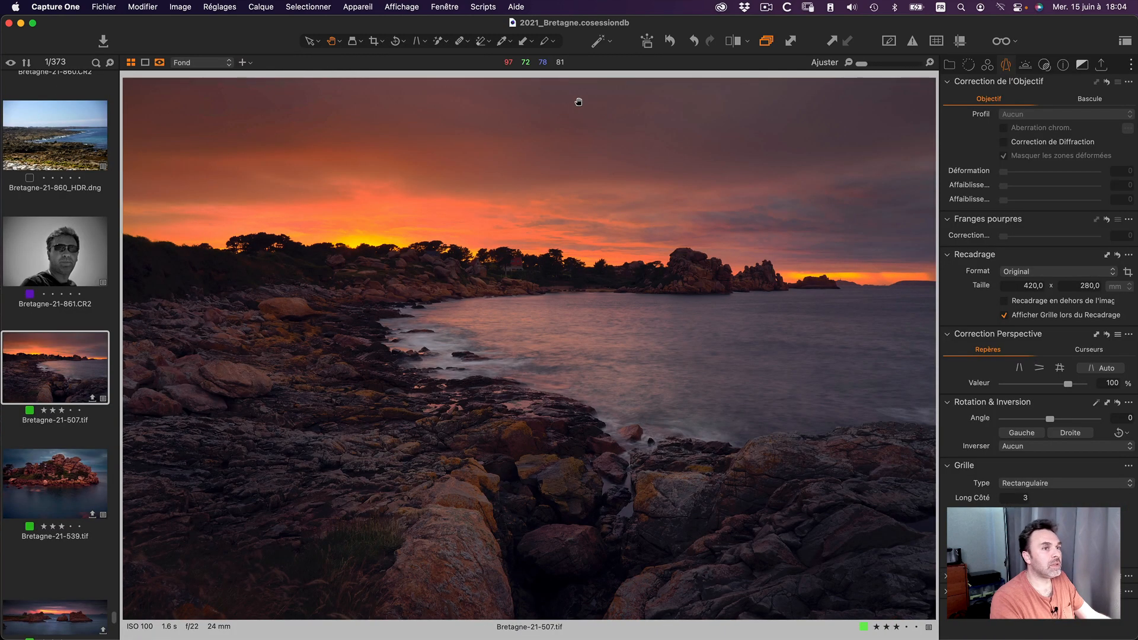
click(1132, 65)
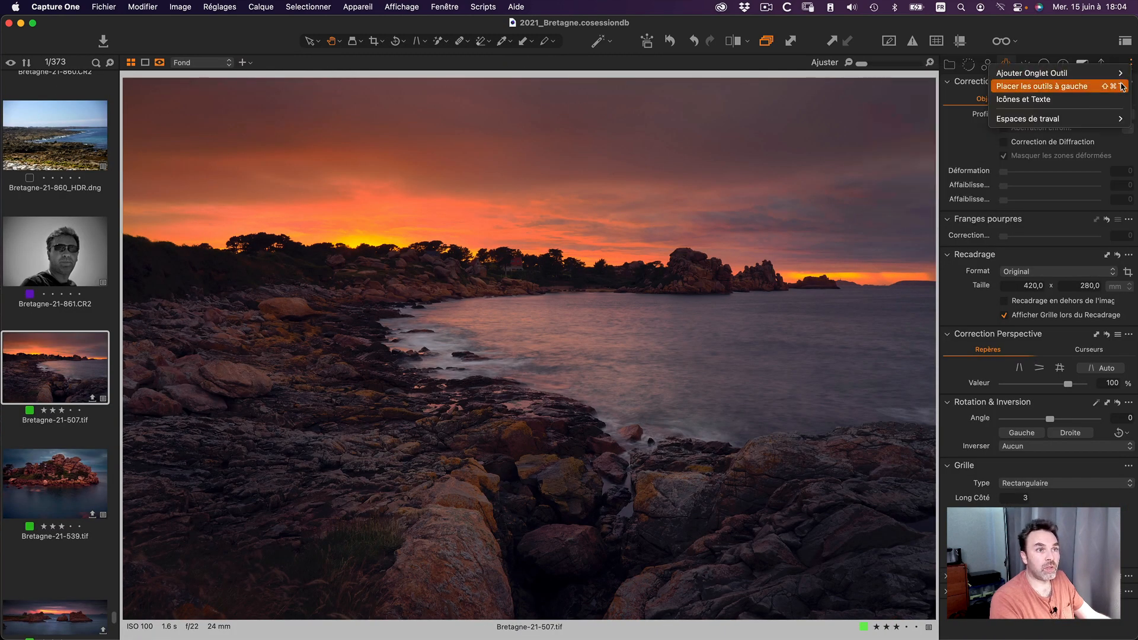
click(1119, 87)
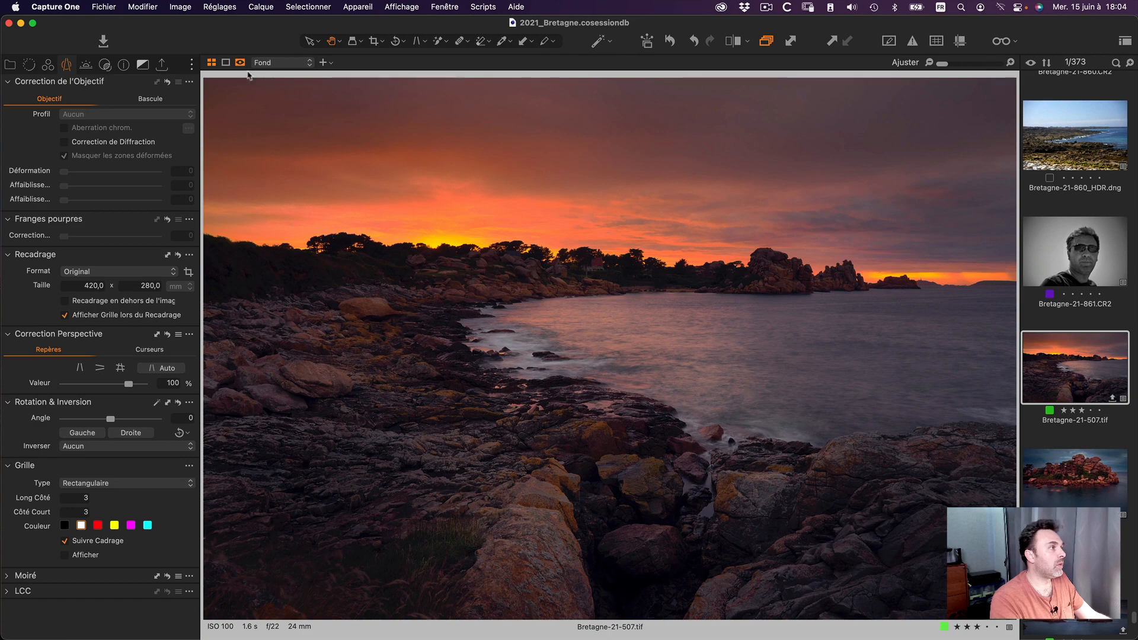
Look through the Exporter, Noir & Blanc and Métadonnées tool tabs, and move the Affiner tab between Couleur + and Style.
click(161, 65)
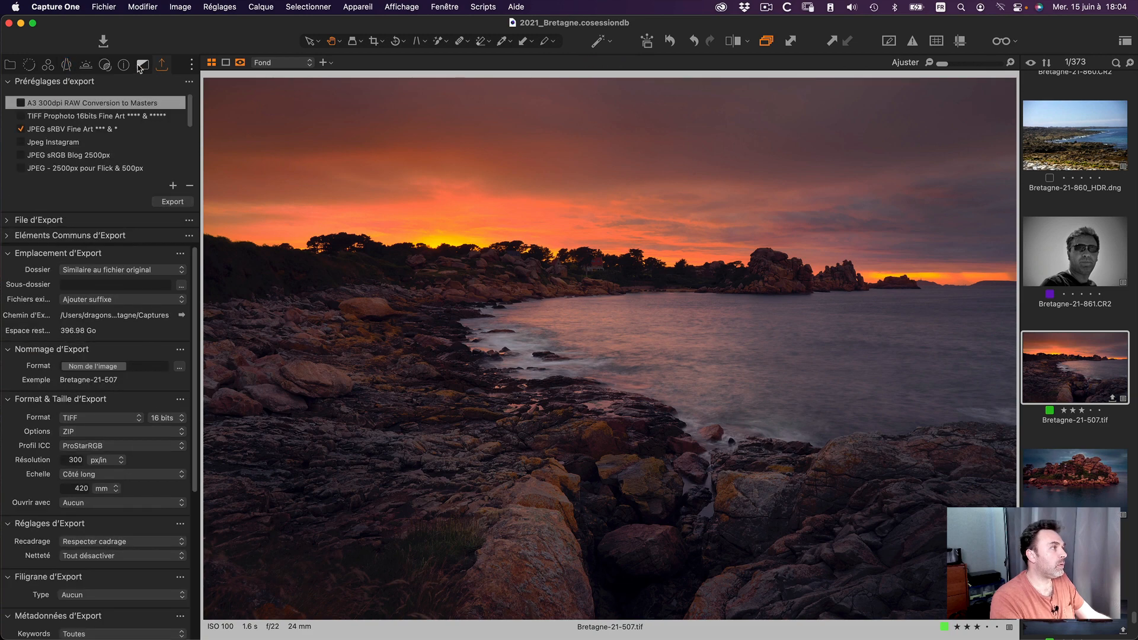
click(143, 64)
click(123, 65)
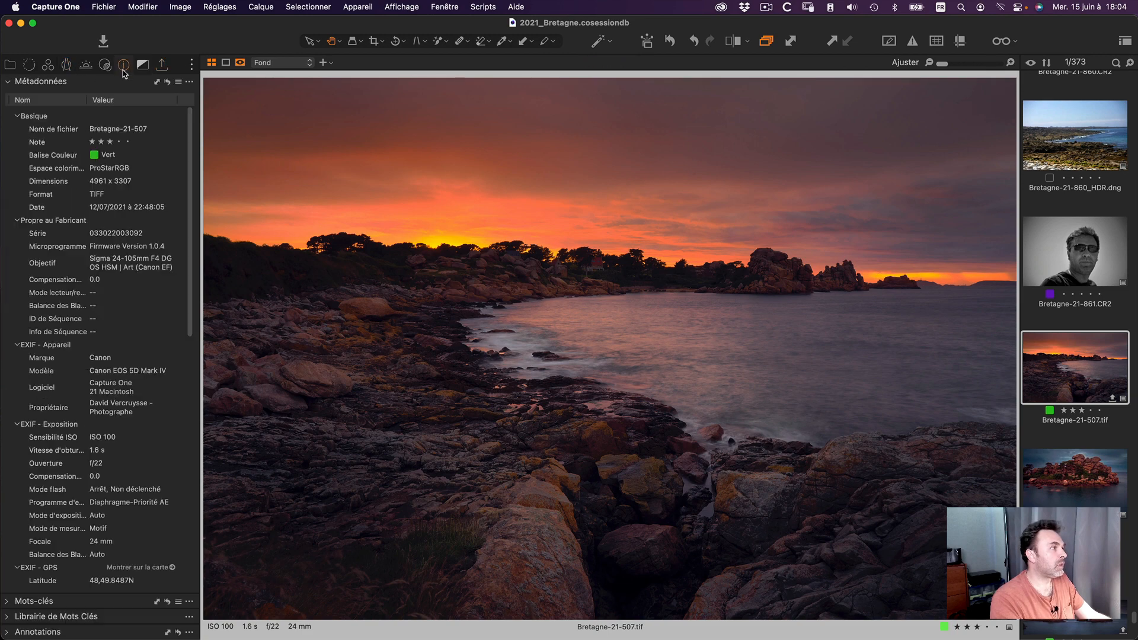
click(28, 65)
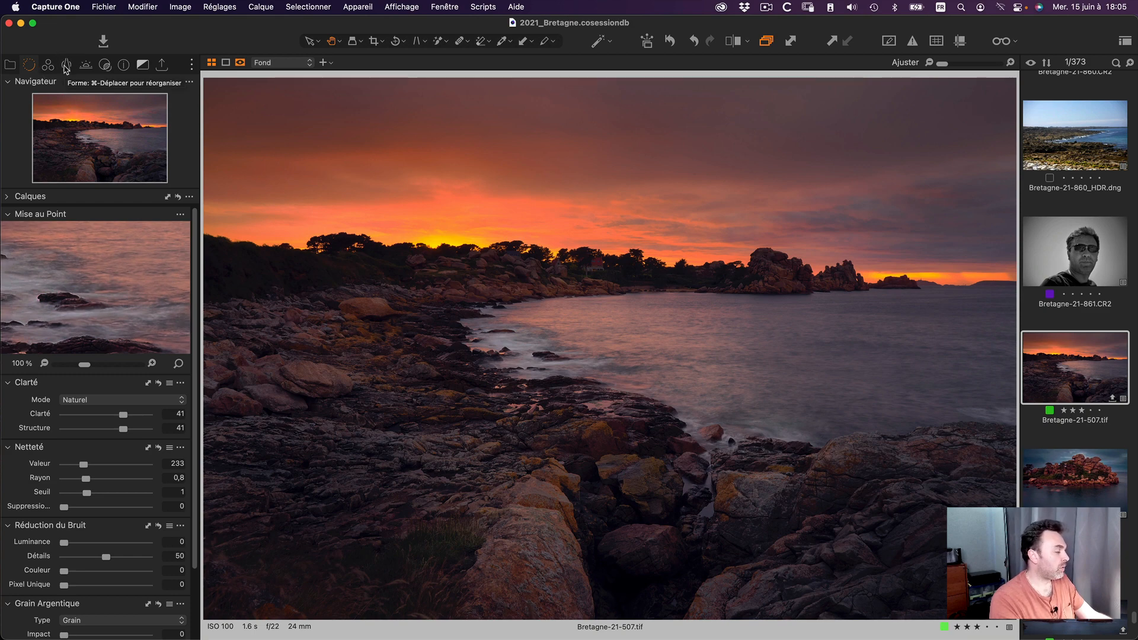
drag(29, 65, 77, 77)
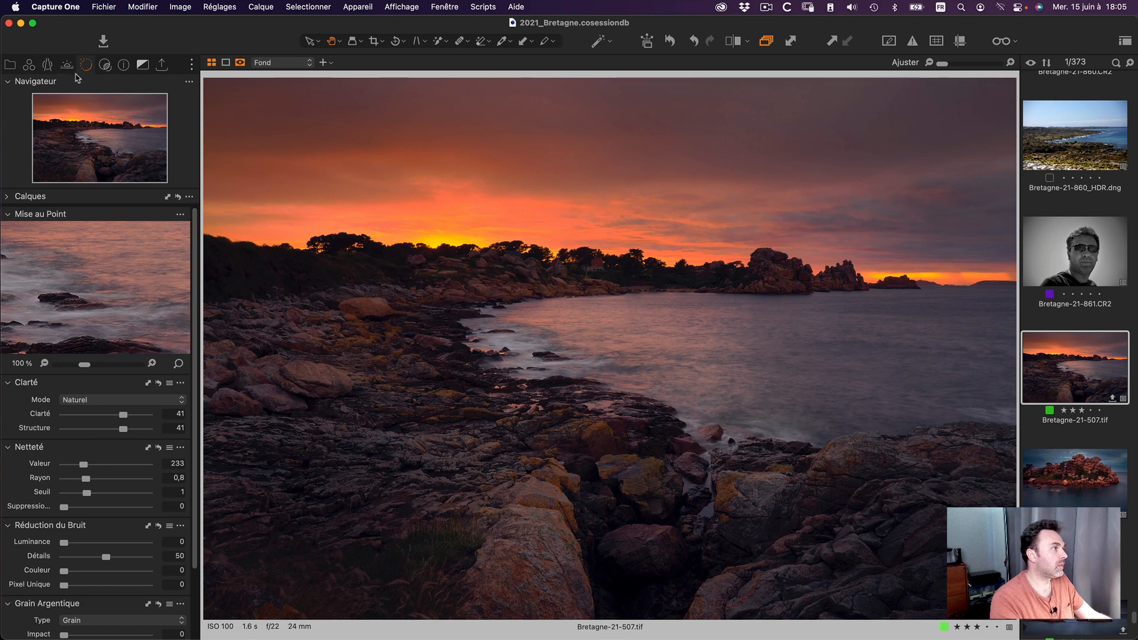
Add the Connecté tool tab and show its tools.
click(192, 65)
mouse_move(196, 74)
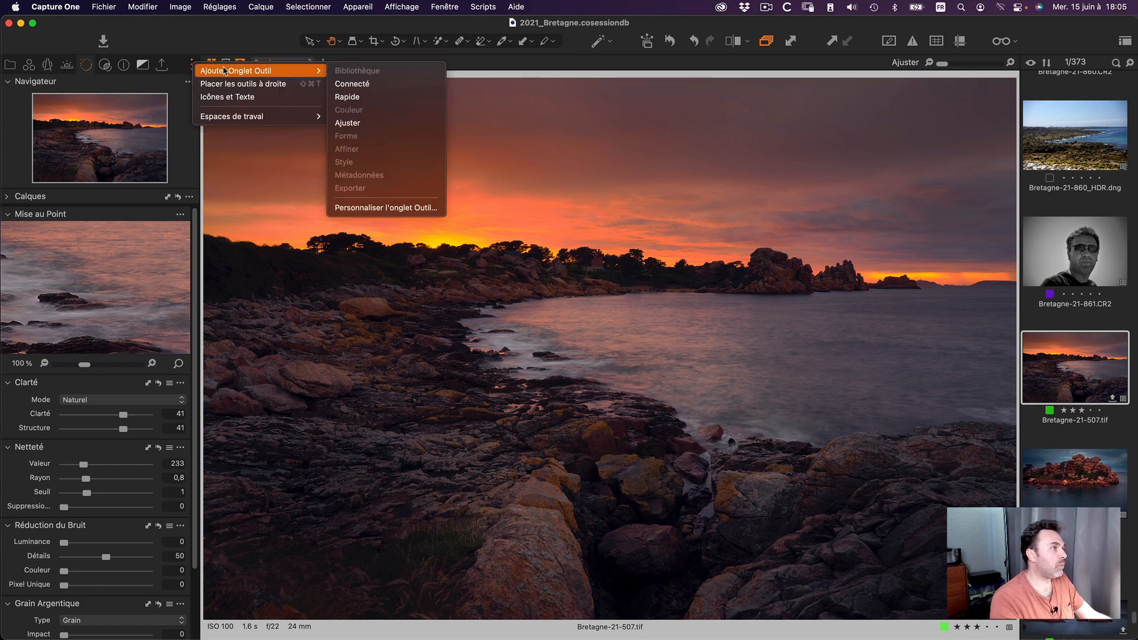
click(371, 89)
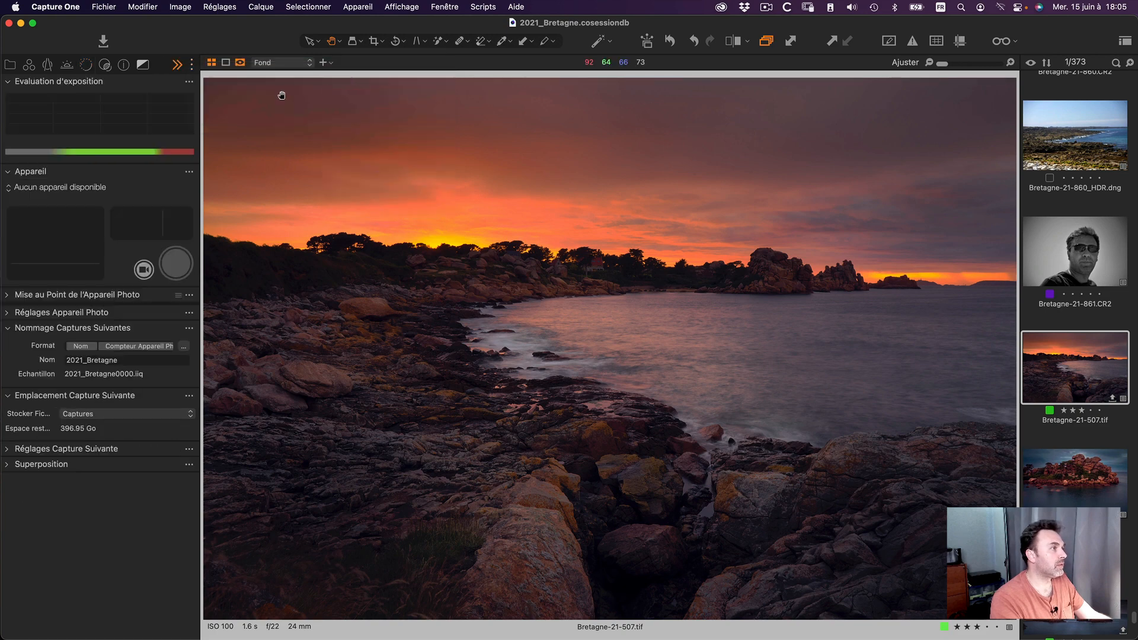
click(177, 65)
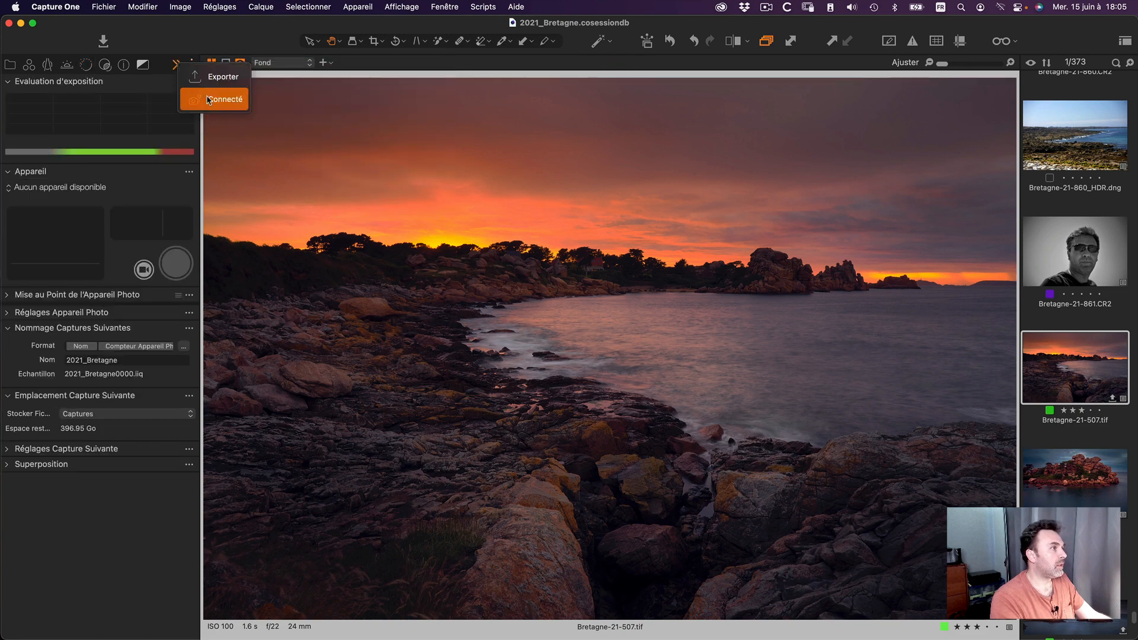
click(210, 102)
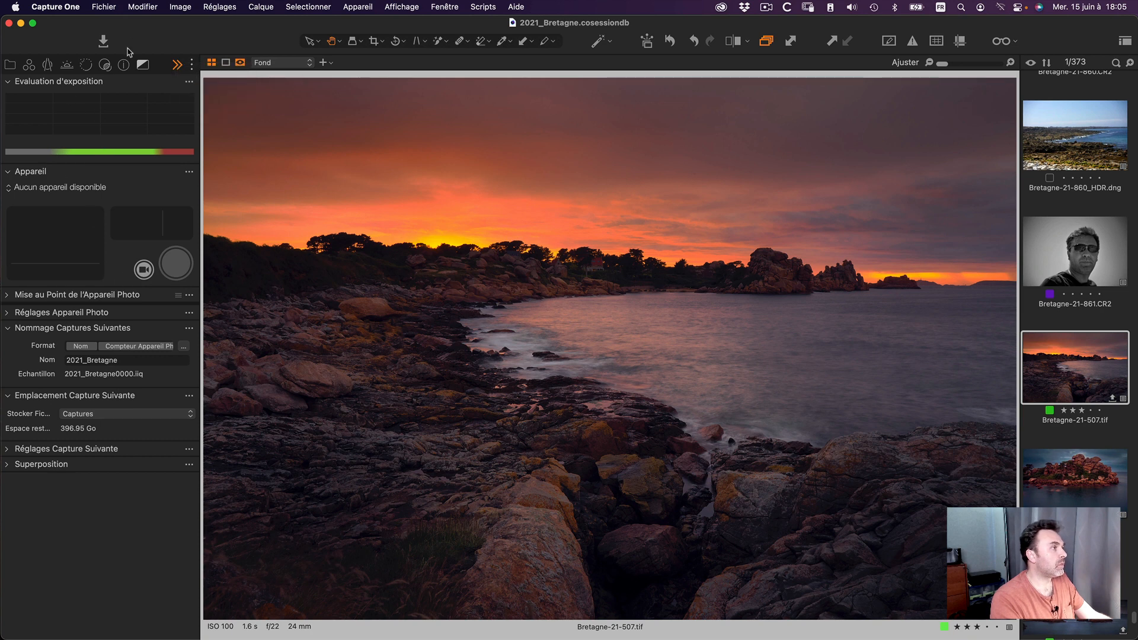
Remove the Connecté tool tab from the workspace.
click(190, 65)
click(175, 63)
right_click(175, 63)
click(167, 59)
click(178, 66)
click(194, 97)
right_click(181, 66)
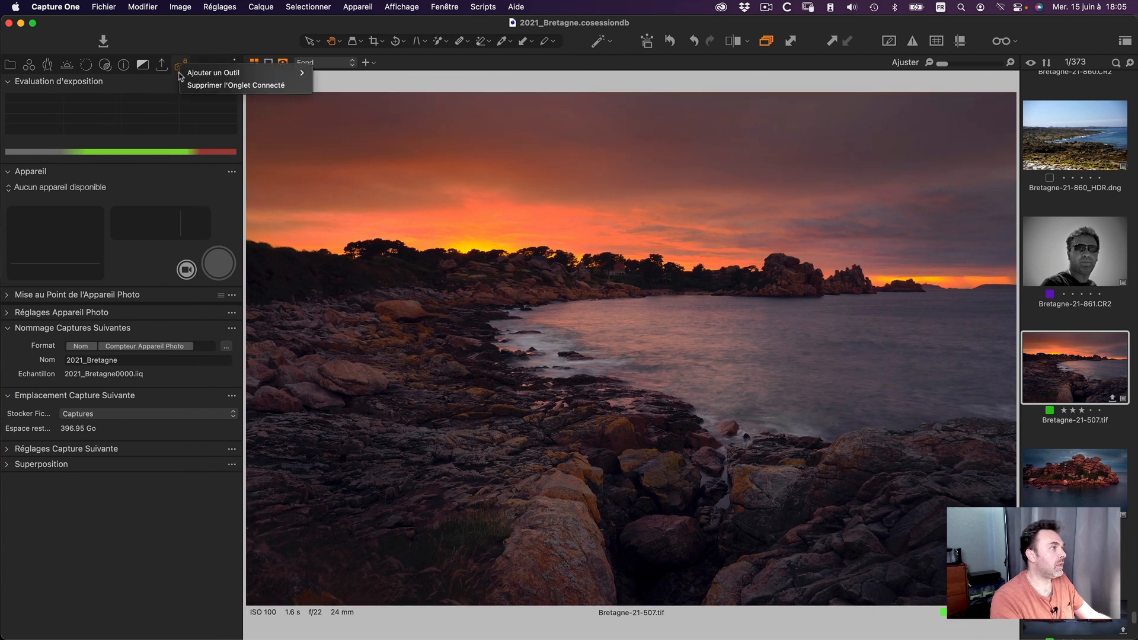
click(245, 87)
click(609, 252)
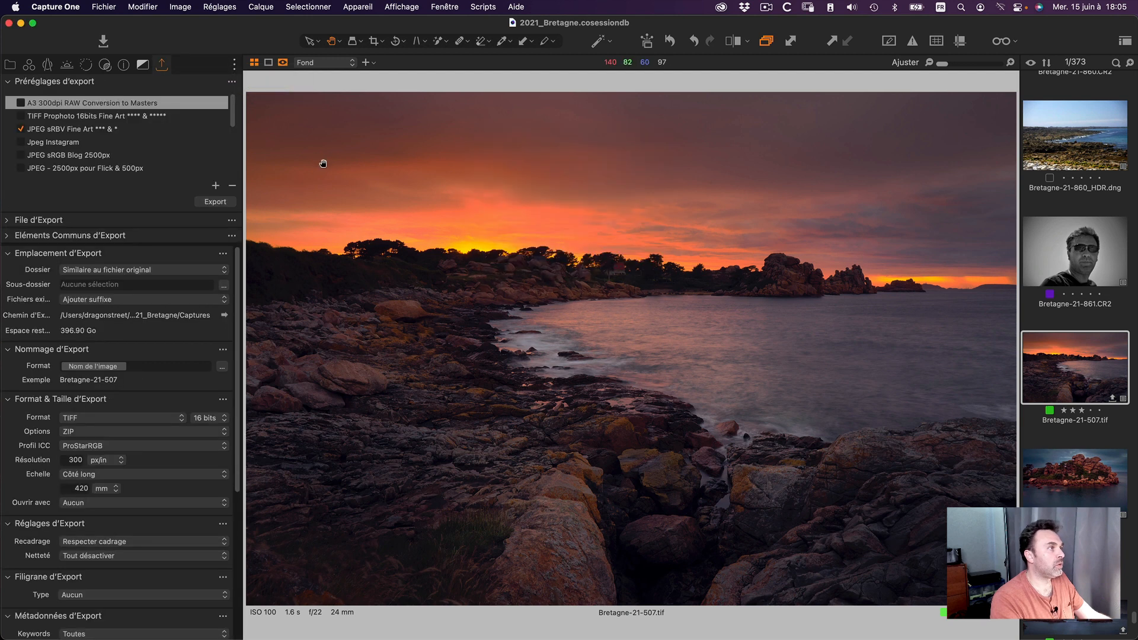
Narrow the tool area and choose Dossier de Capture as the collection to share with Live.
drag(241, 111, 206, 108)
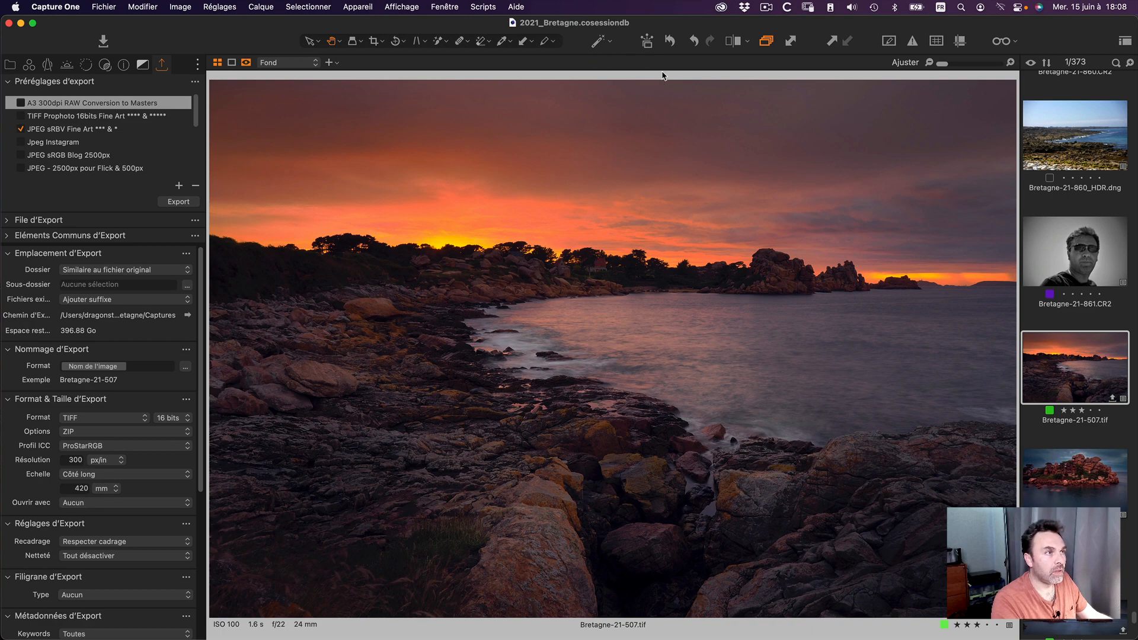
click(645, 46)
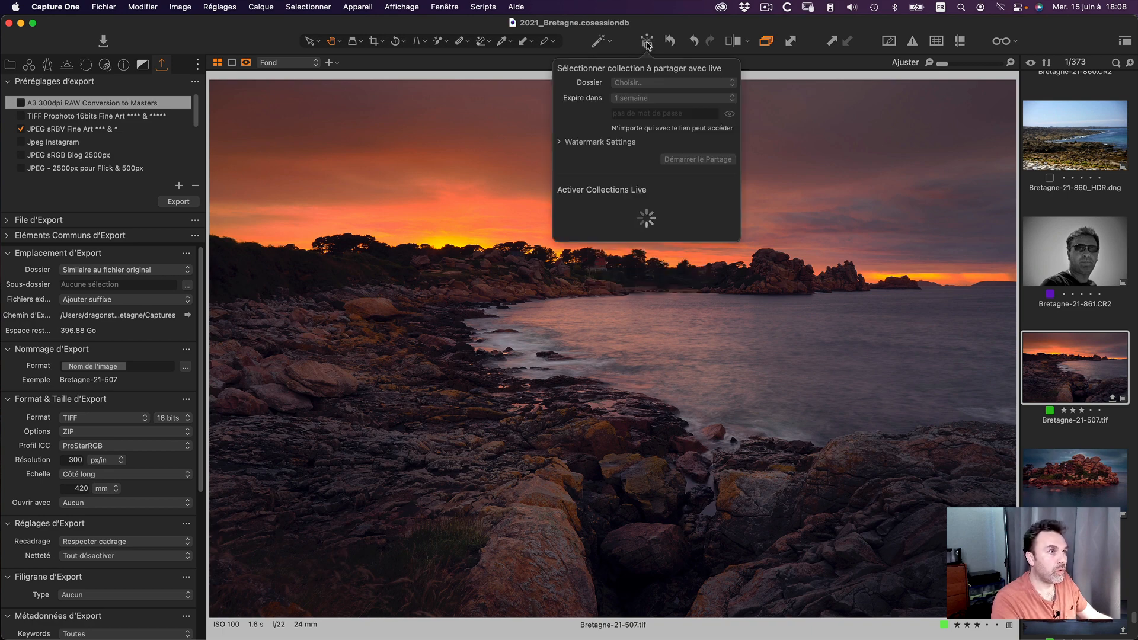
click(640, 83)
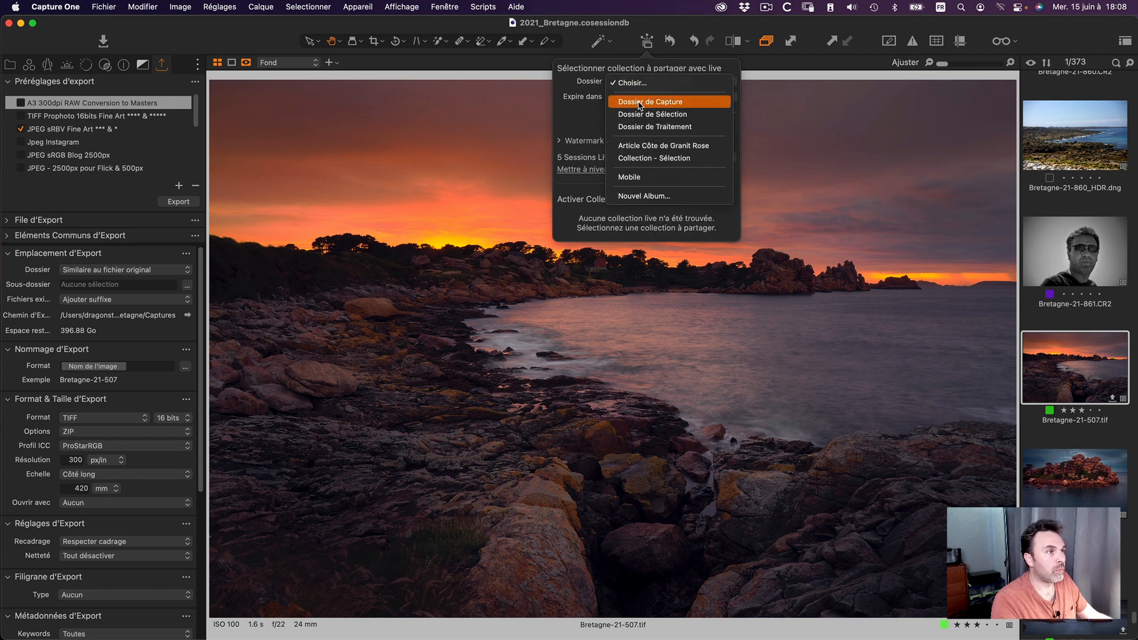
click(639, 103)
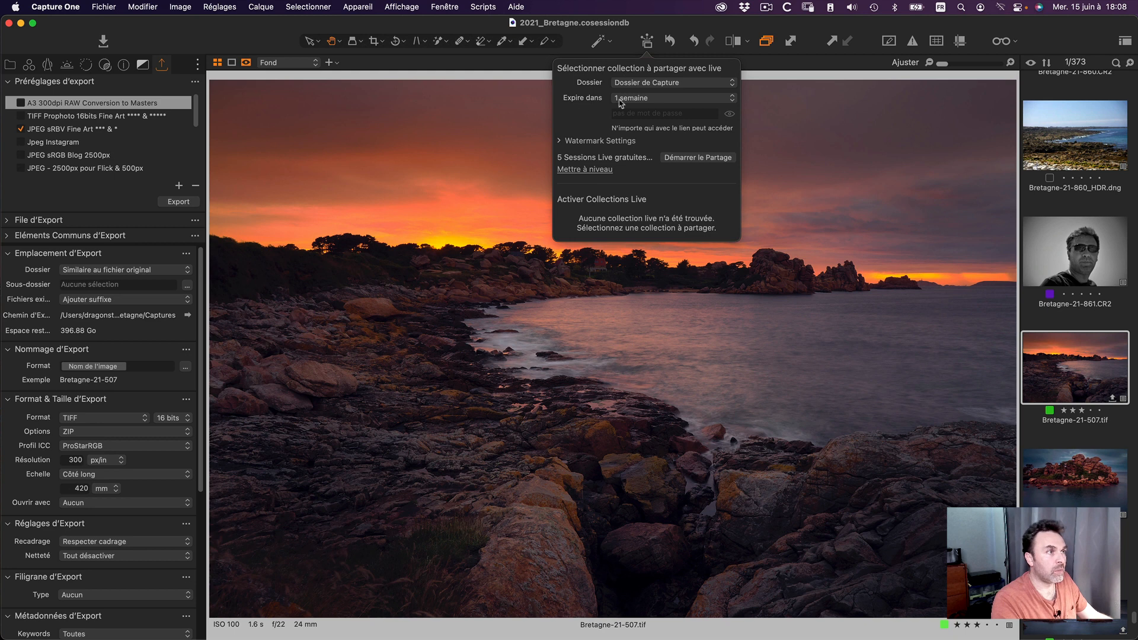
Set the Live share's watermark to come from the JPEG sRGB Blog 2500px export preset.
click(560, 141)
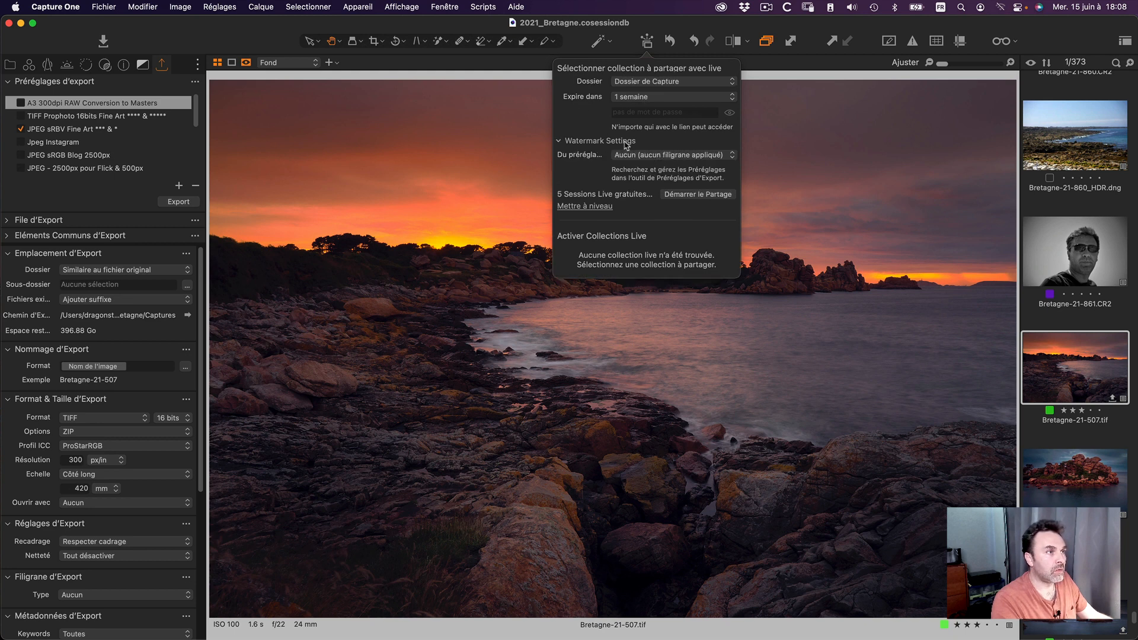
click(638, 158)
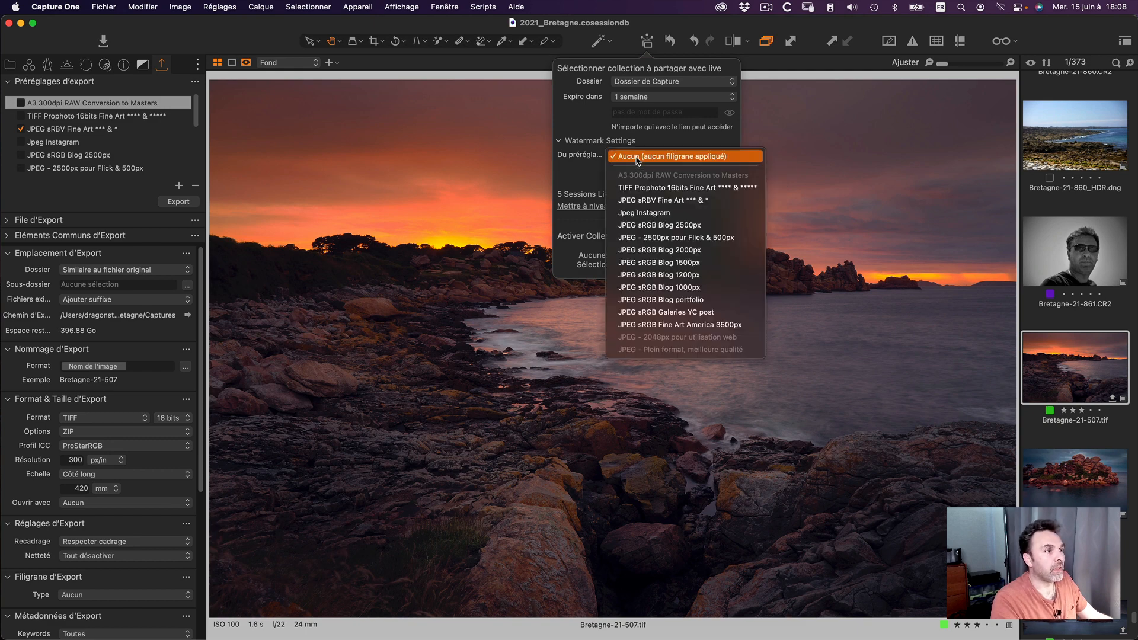
click(638, 214)
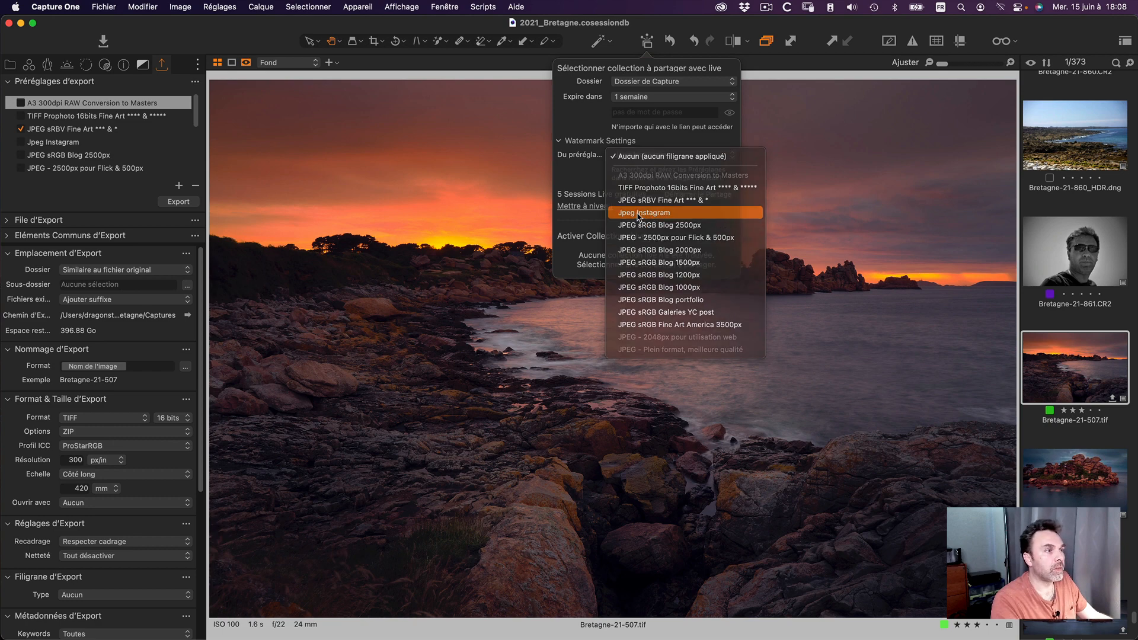
click(638, 157)
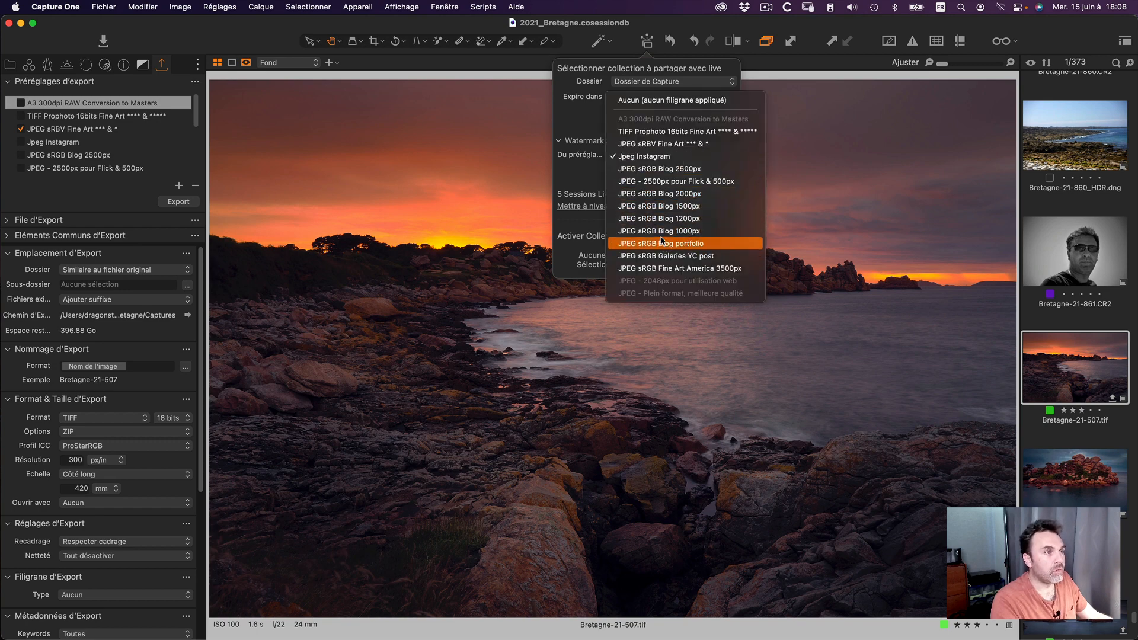
click(667, 198)
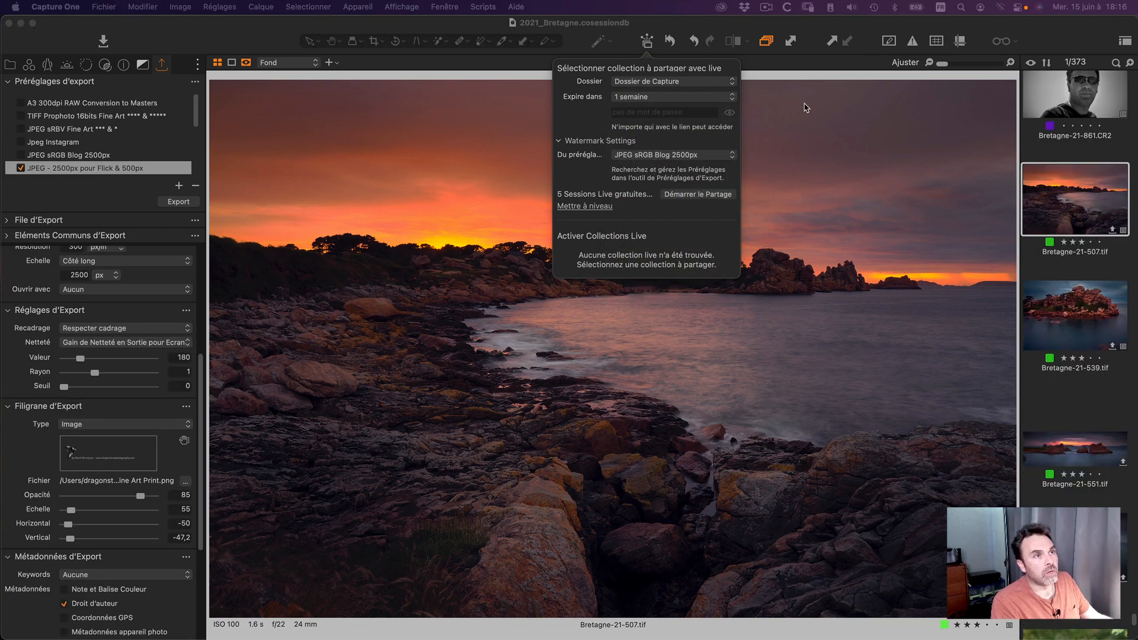
Turn on export proofing to preview the photo with its watermark, and review the Live sharing settings again.
click(984, 36)
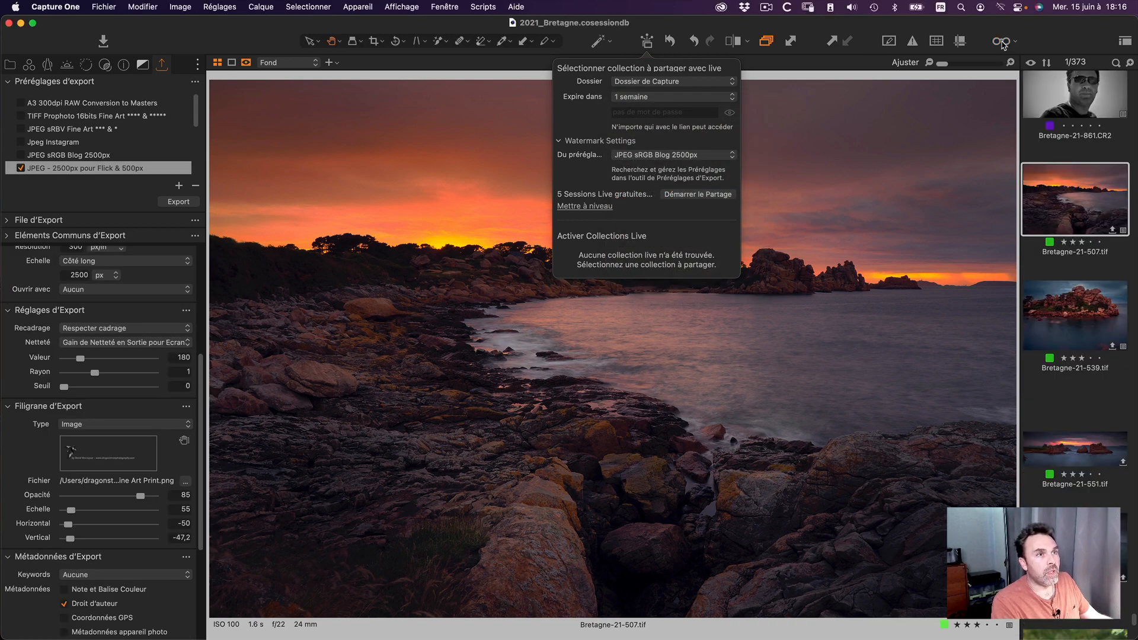
click(1003, 43)
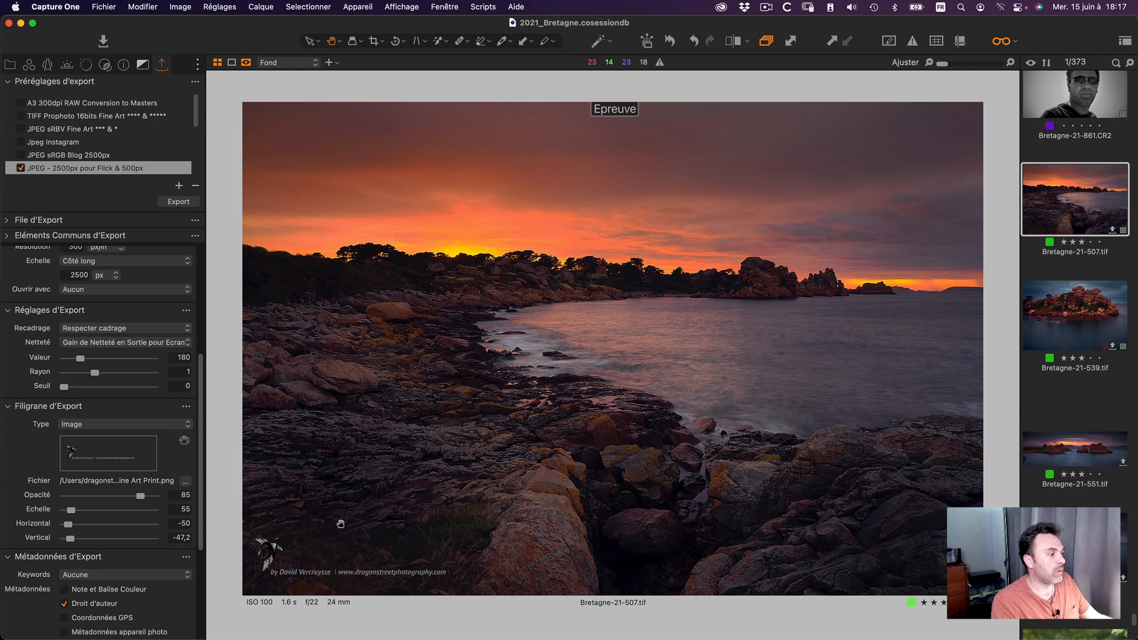
click(650, 43)
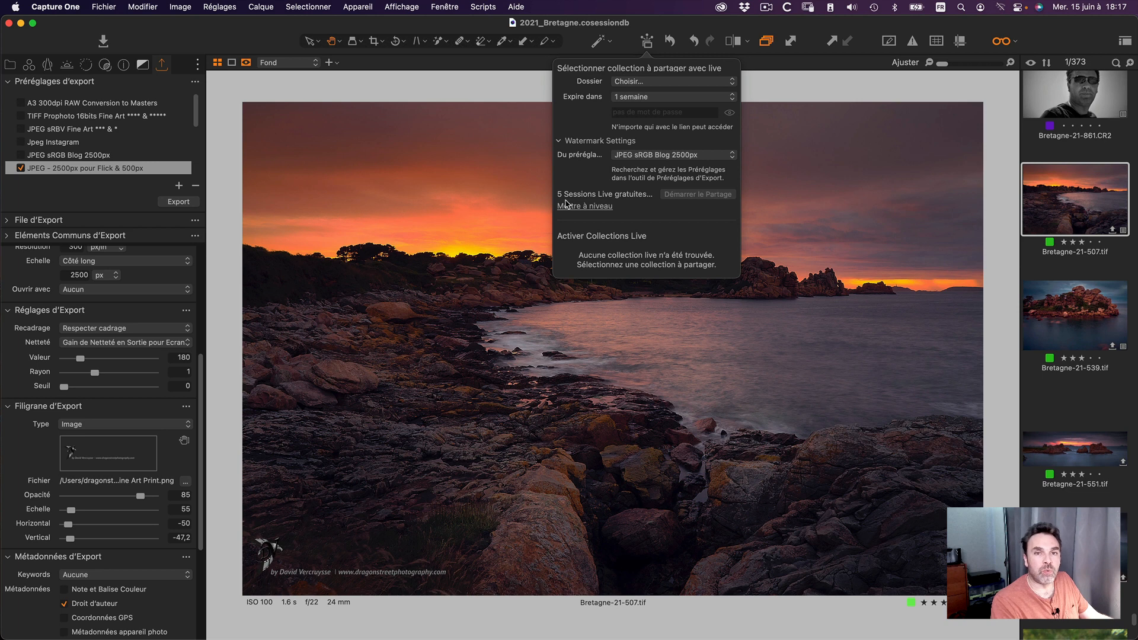
click(847, 99)
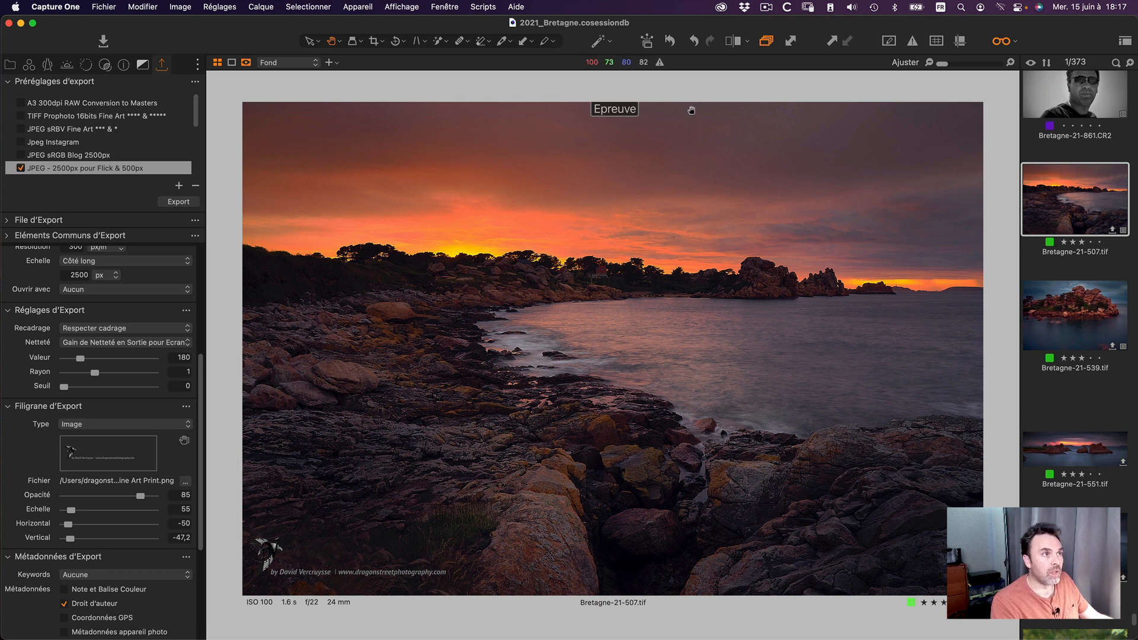
mouse_move(637, 46)
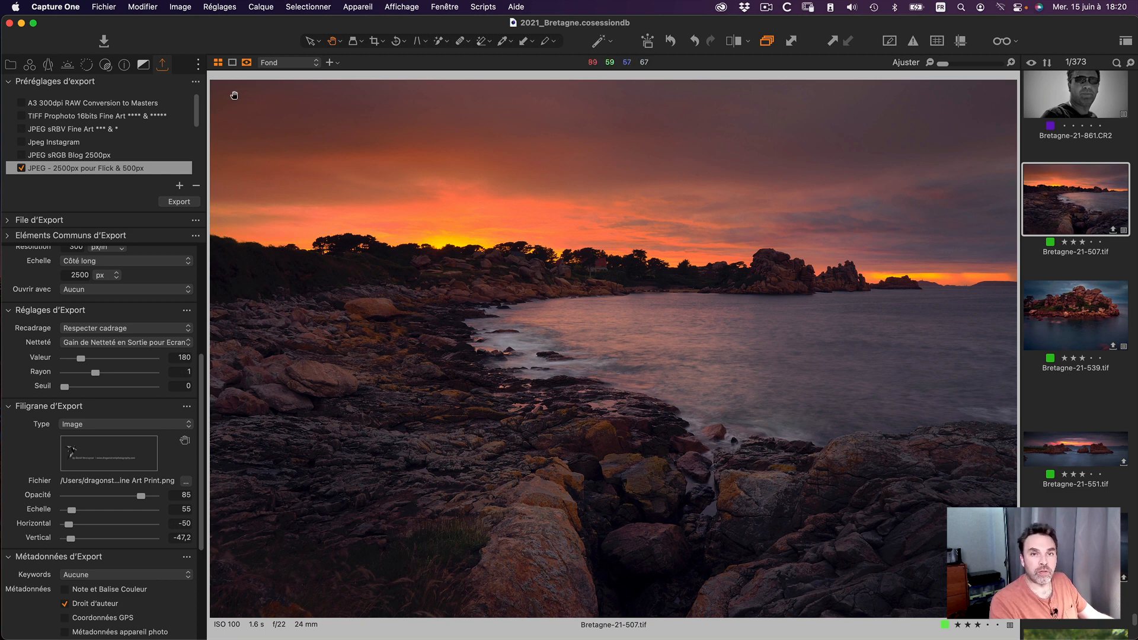
Show the tool tab with Histogramme and Calques, select the Pinceau Magique and set its size to 172.
click(69, 66)
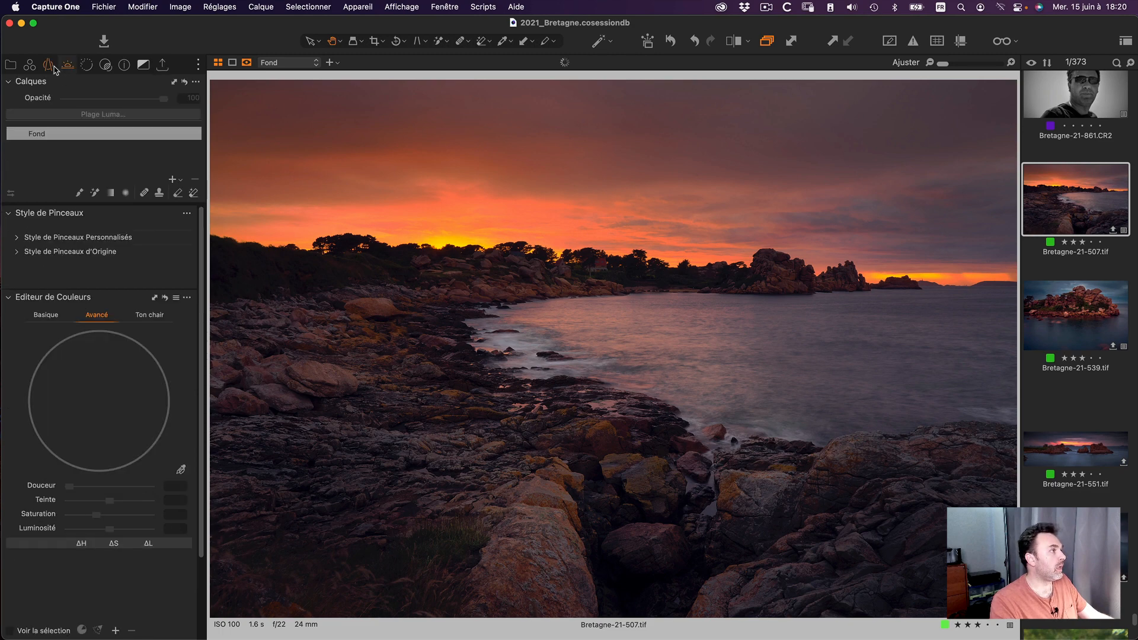
click(48, 65)
click(31, 66)
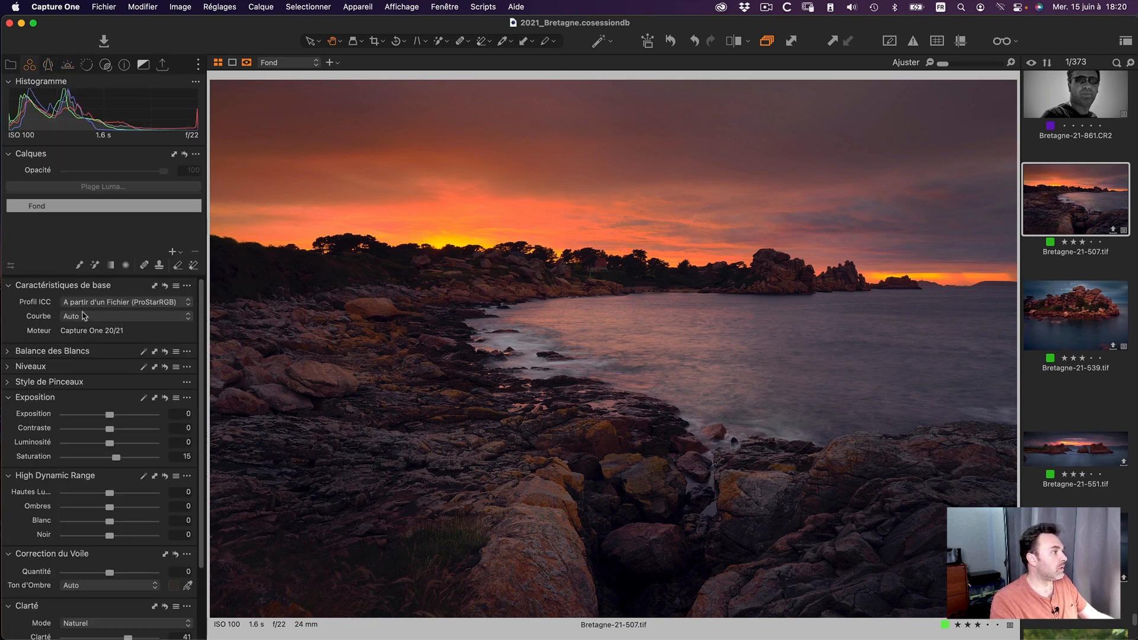
scroll(81, 342, down, 2)
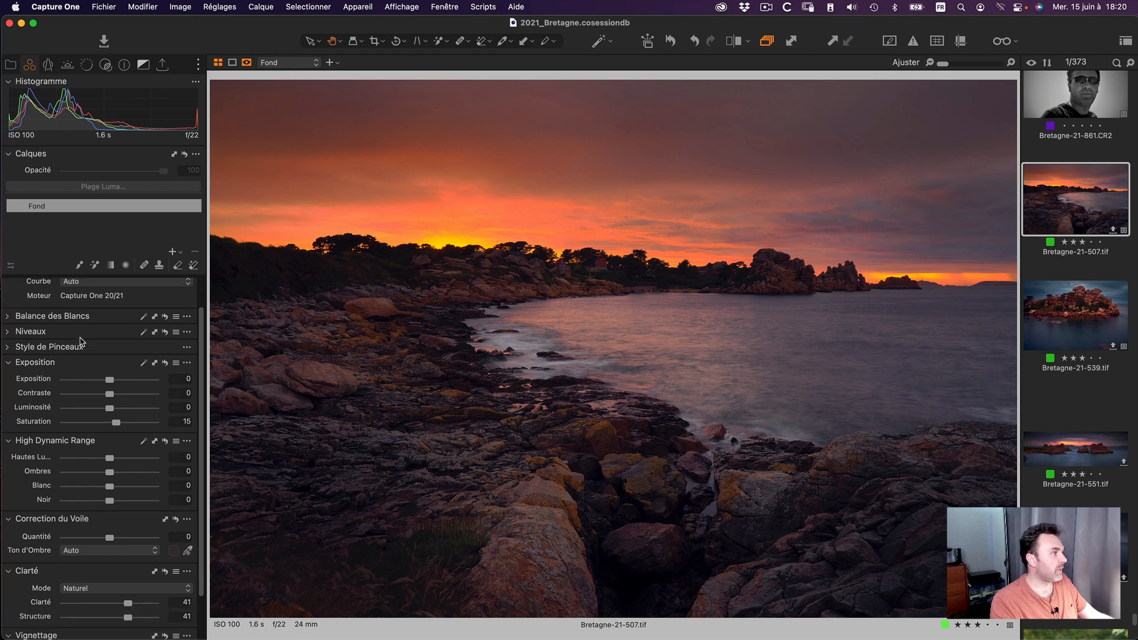
scroll(82, 343, up, 2)
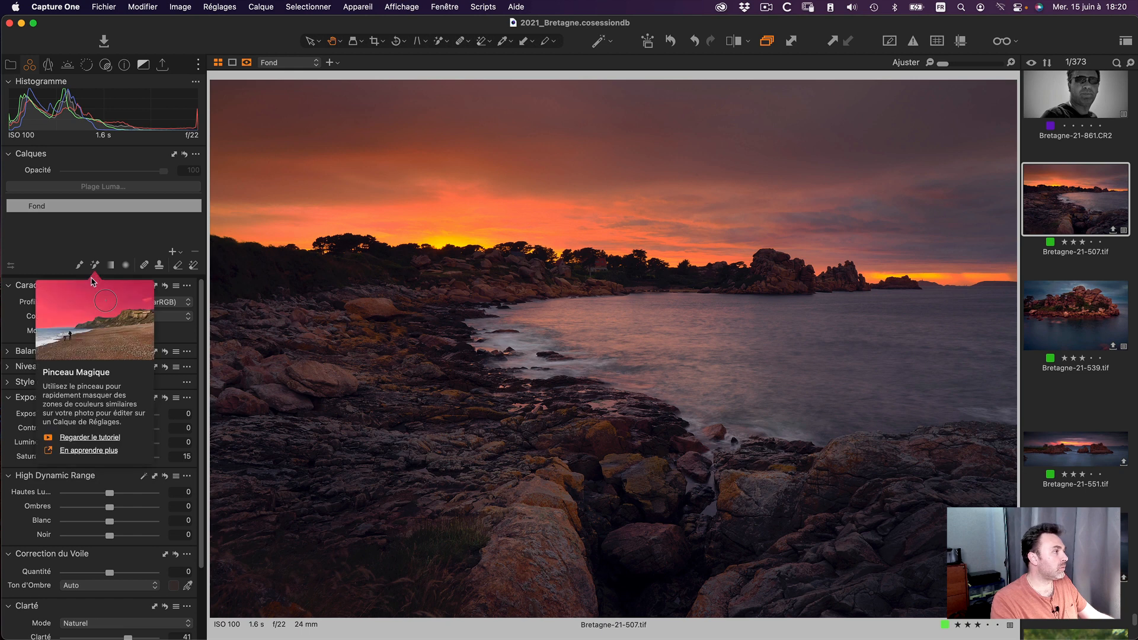
click(95, 266)
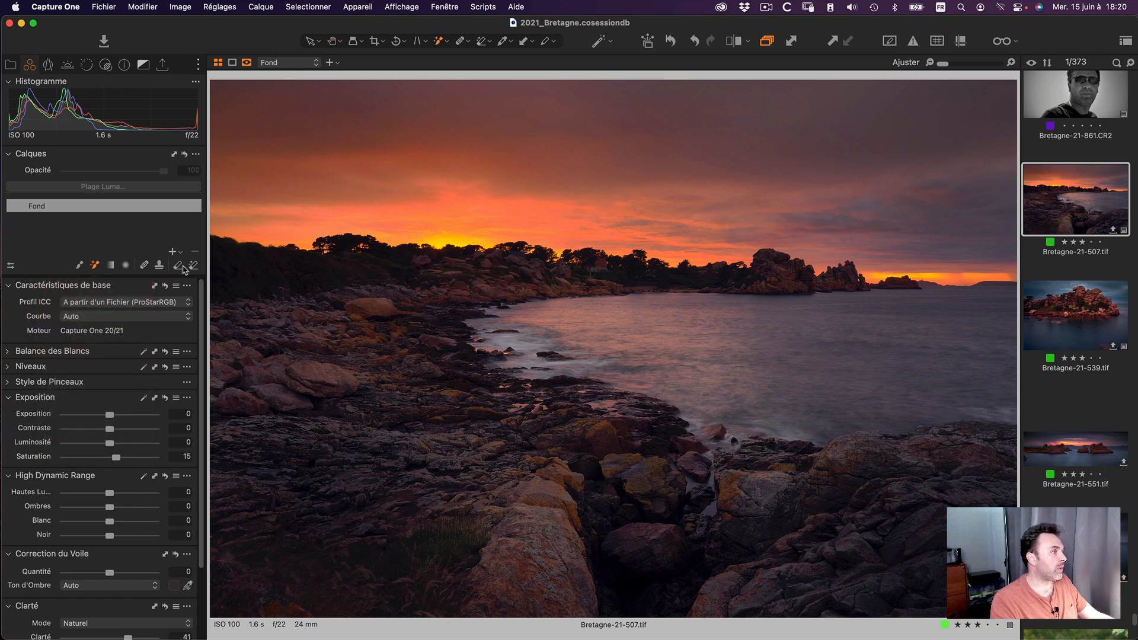
right_click(434, 204)
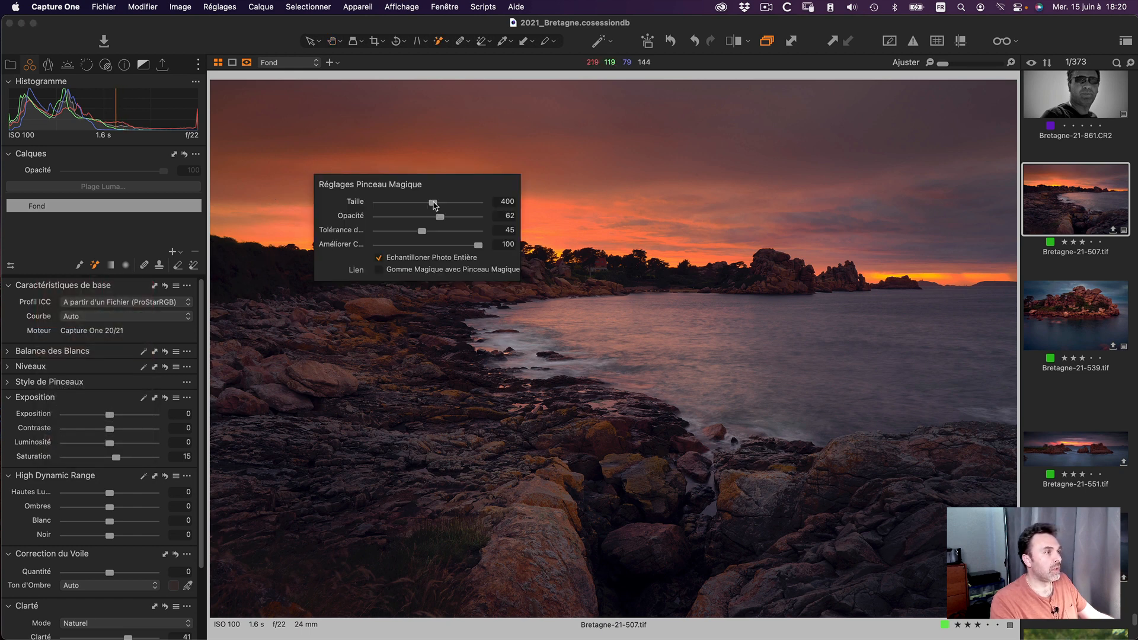
drag(434, 204, 417, 209)
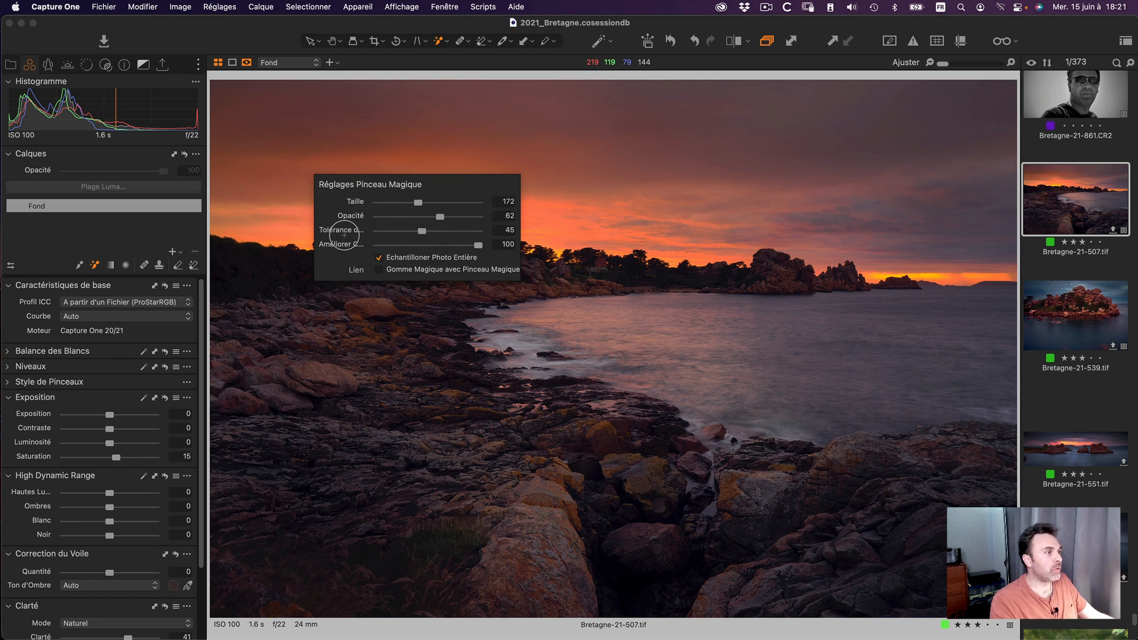
click(12, 265)
click(10, 266)
click(10, 265)
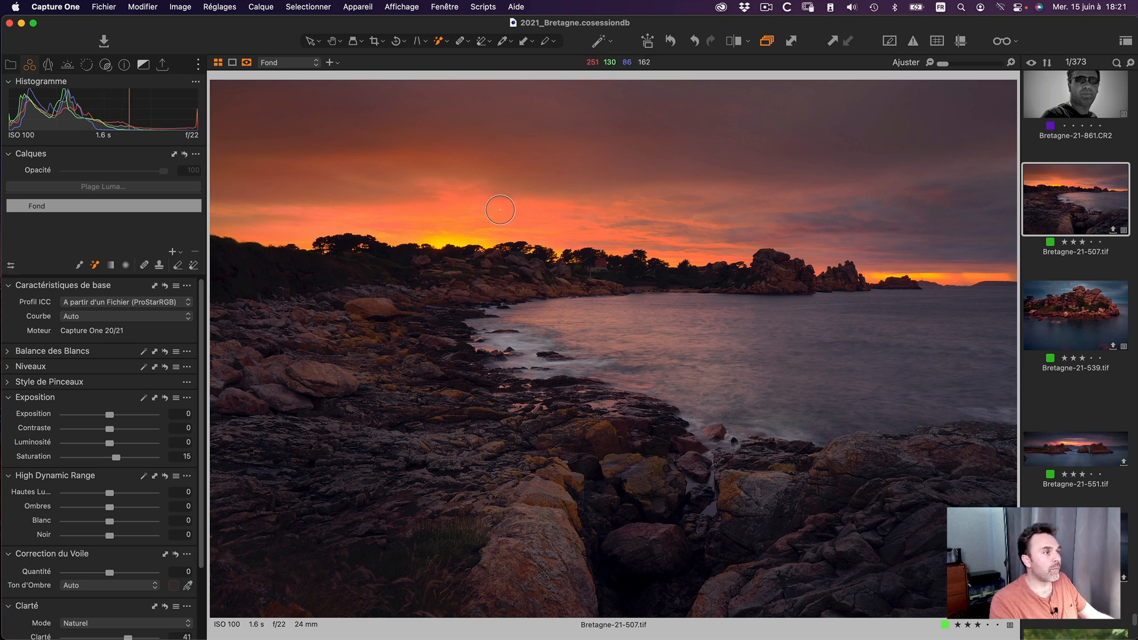
Mask the orange sunset glow and the clouds across the sky with the Pinceau Magique on a new adjustment layer.
click(450, 225)
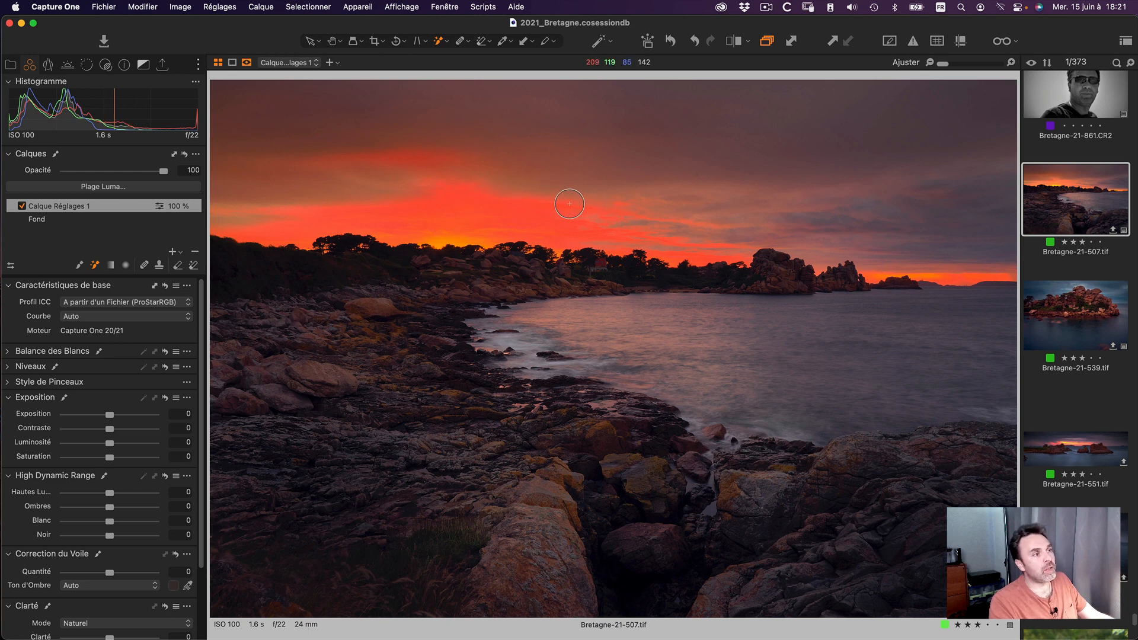
drag(637, 225, 650, 232)
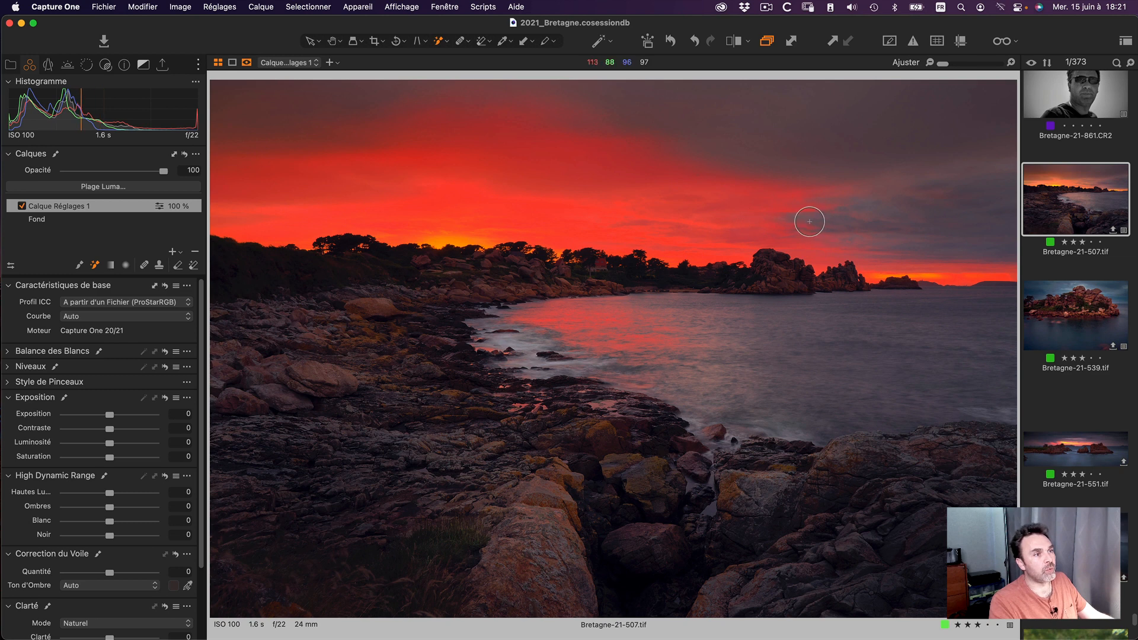
drag(797, 220, 816, 245)
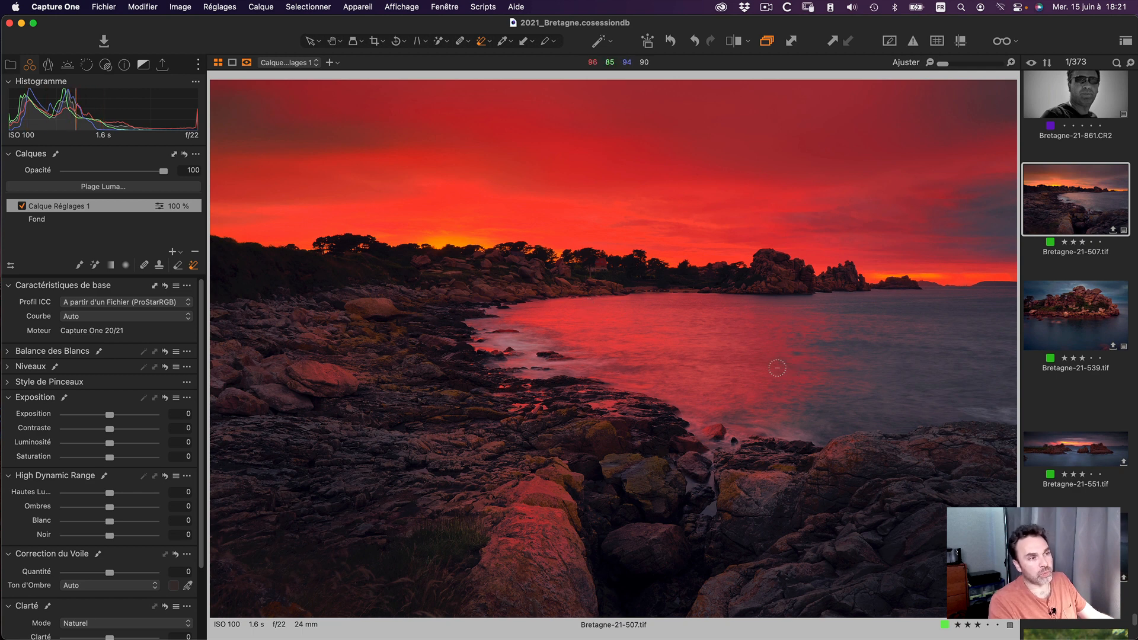
Erase the mask from the water, the foreground rocks and the grey clouds on the right with the Gomme Magique.
drag(789, 366, 673, 359)
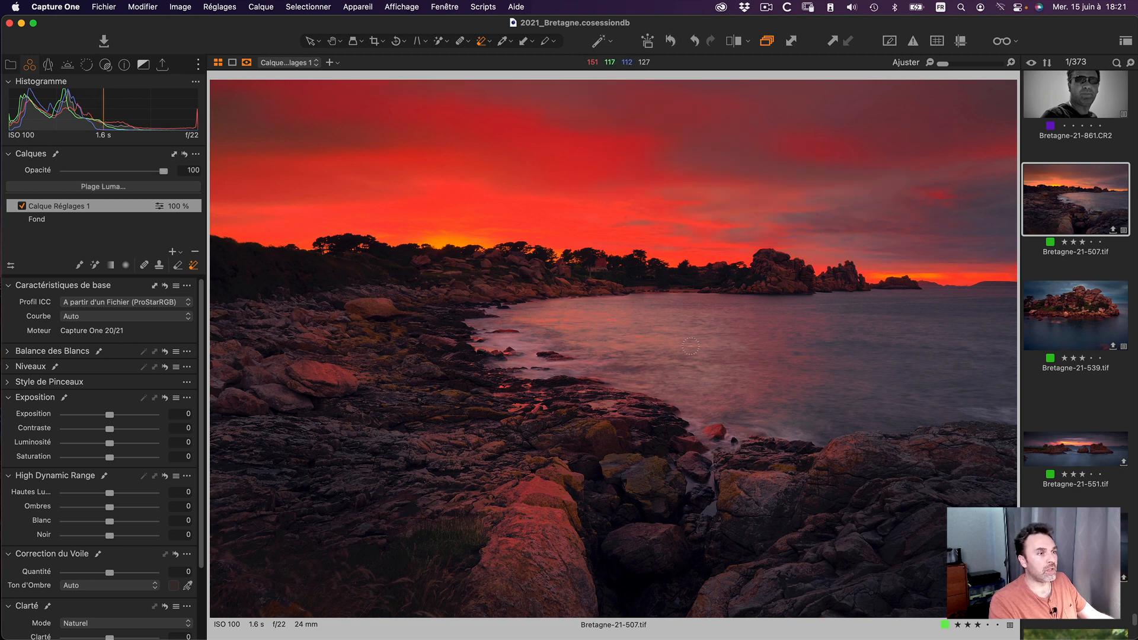
drag(774, 398, 676, 359)
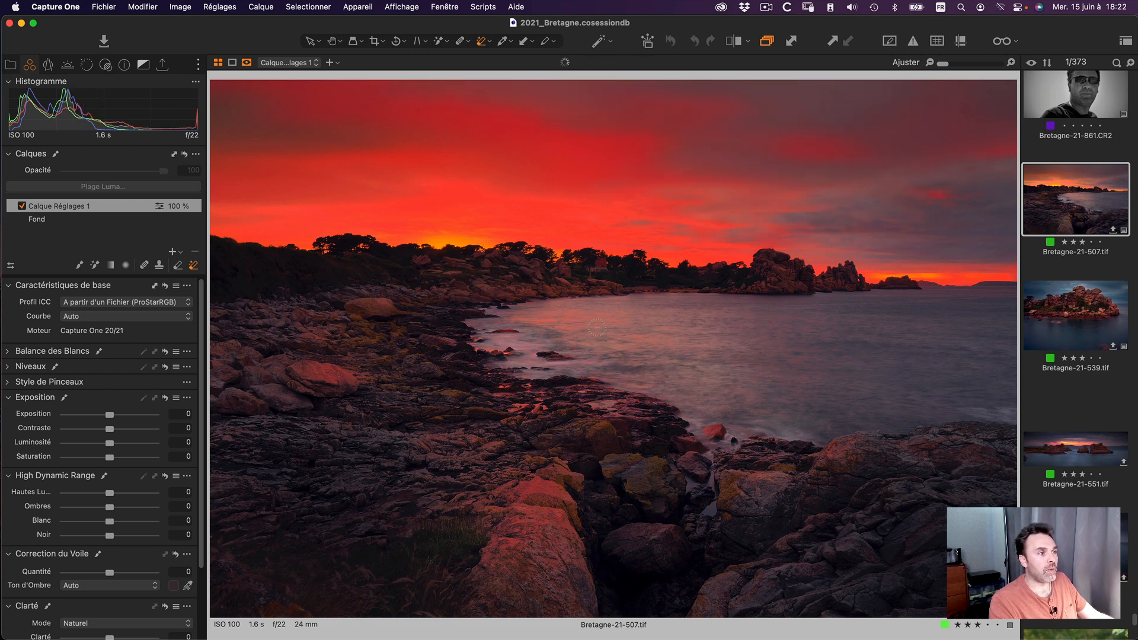
drag(557, 323, 514, 313)
drag(558, 473, 491, 567)
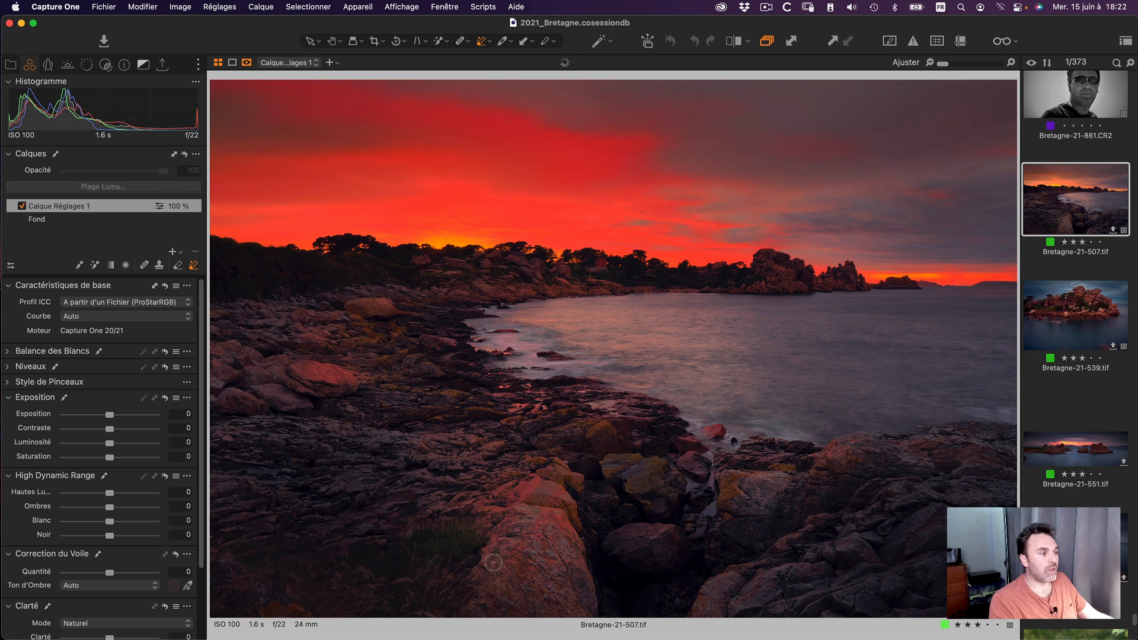
mouse_move(555, 501)
mouse_down()
mouse_move(558, 536)
mouse_move(564, 527)
mouse_up()
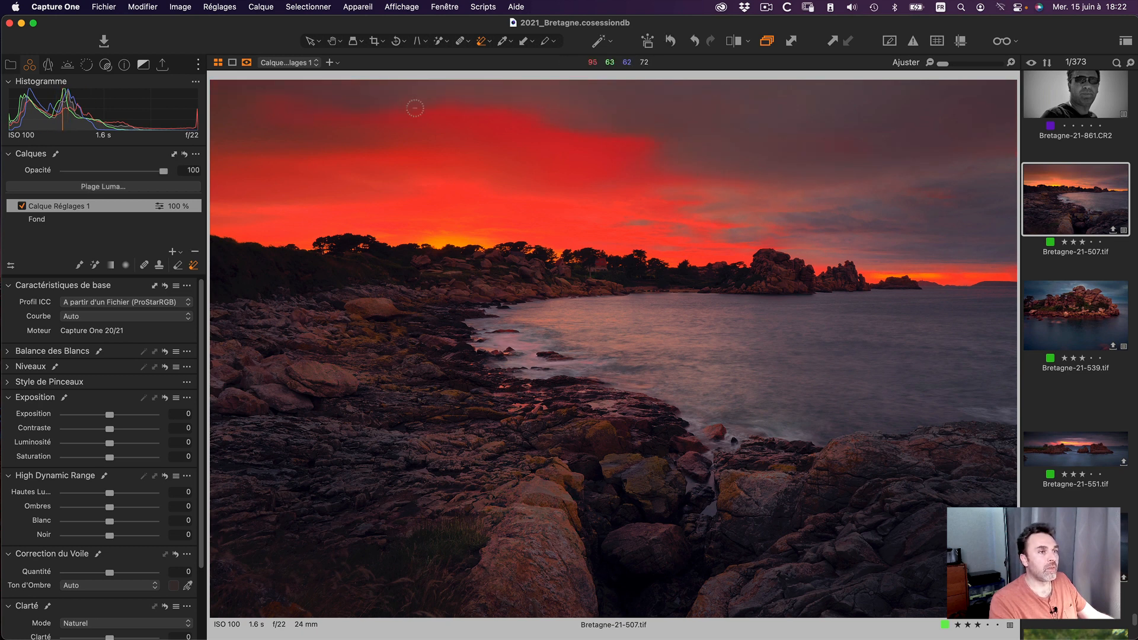
drag(977, 196, 986, 149)
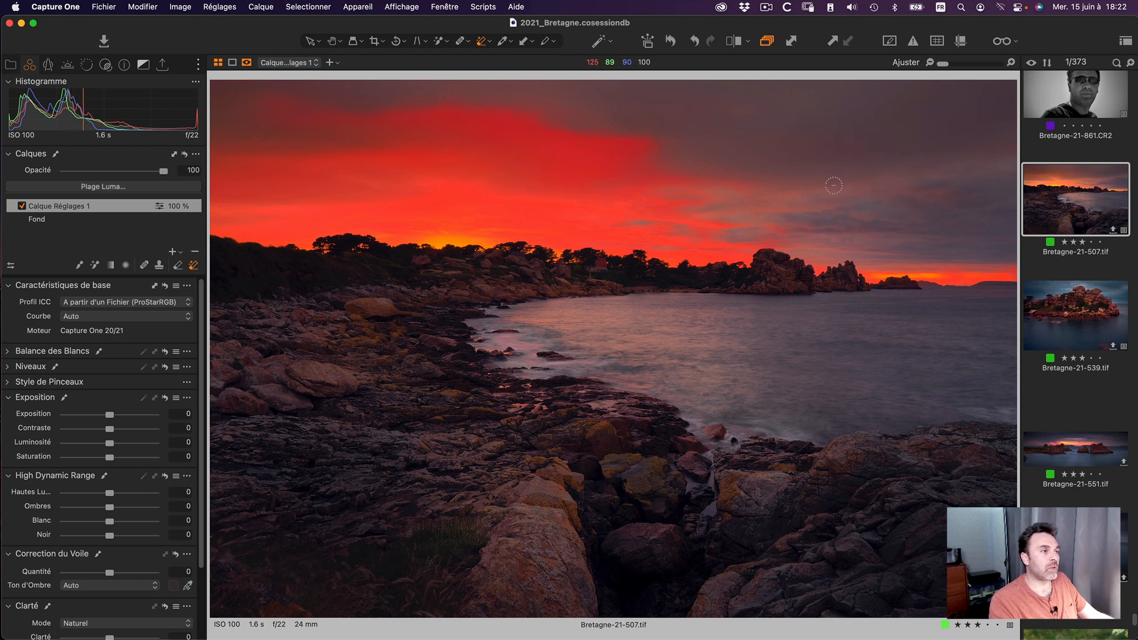
Review the Gomme Magique settings for size, opacity, tolerance and edge refinement, and switch back to the Pinceau Magique.
click(11, 266)
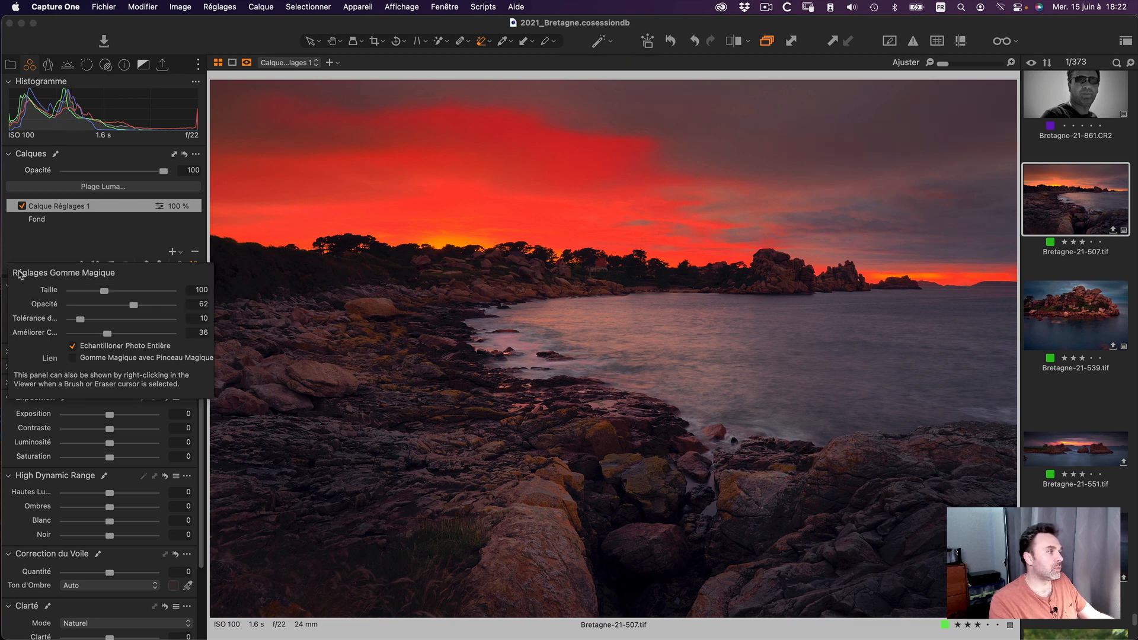
click(11, 268)
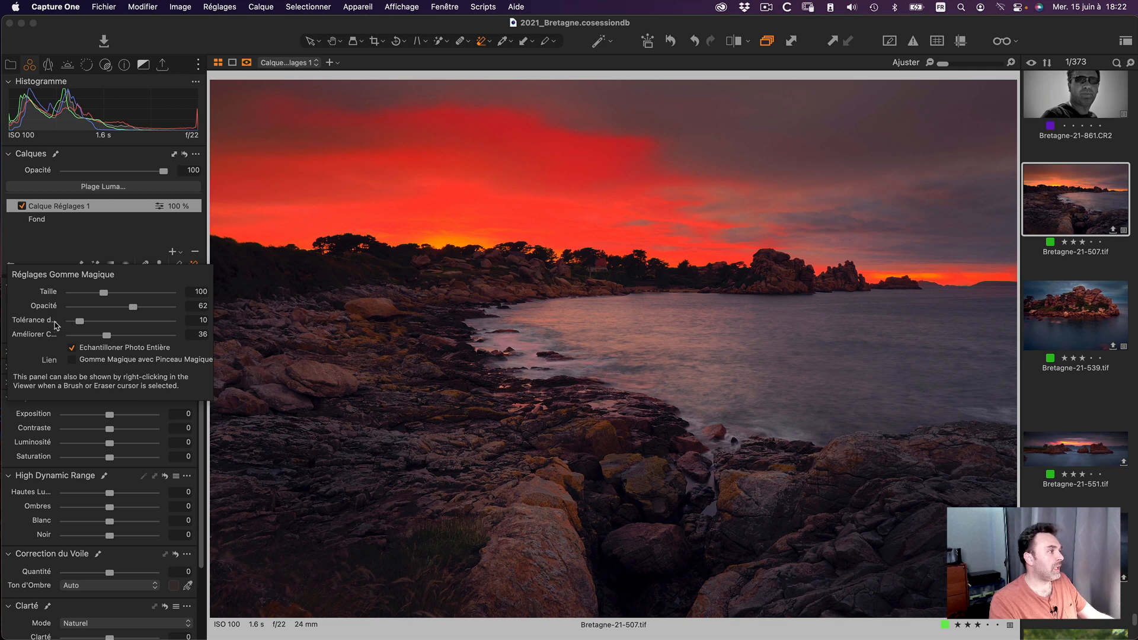
right_click(507, 249)
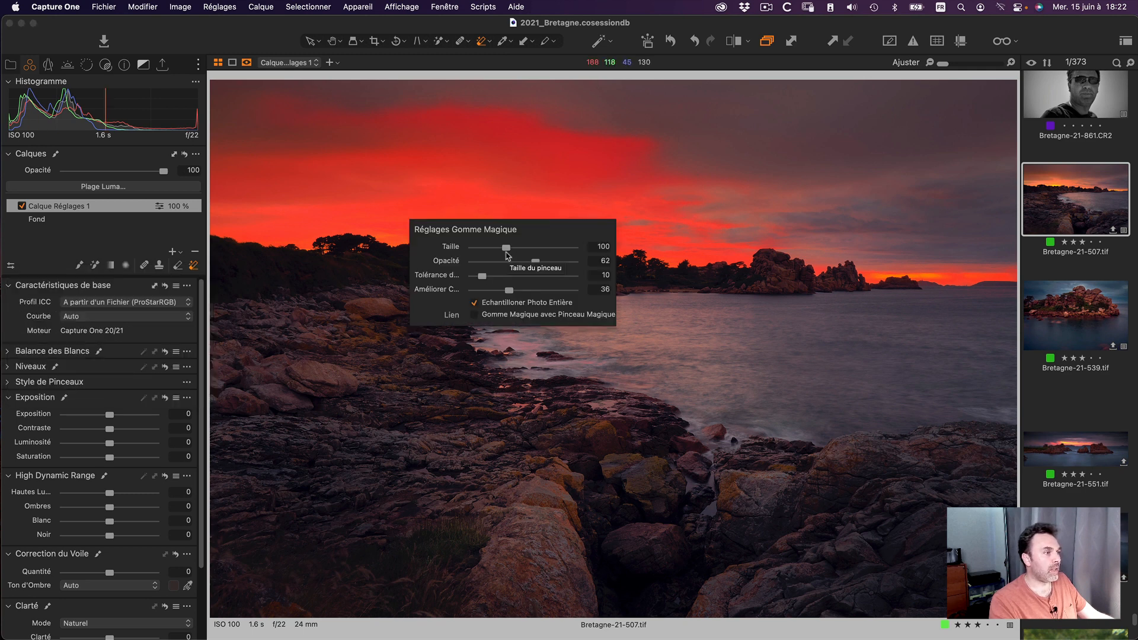
right_click(456, 273)
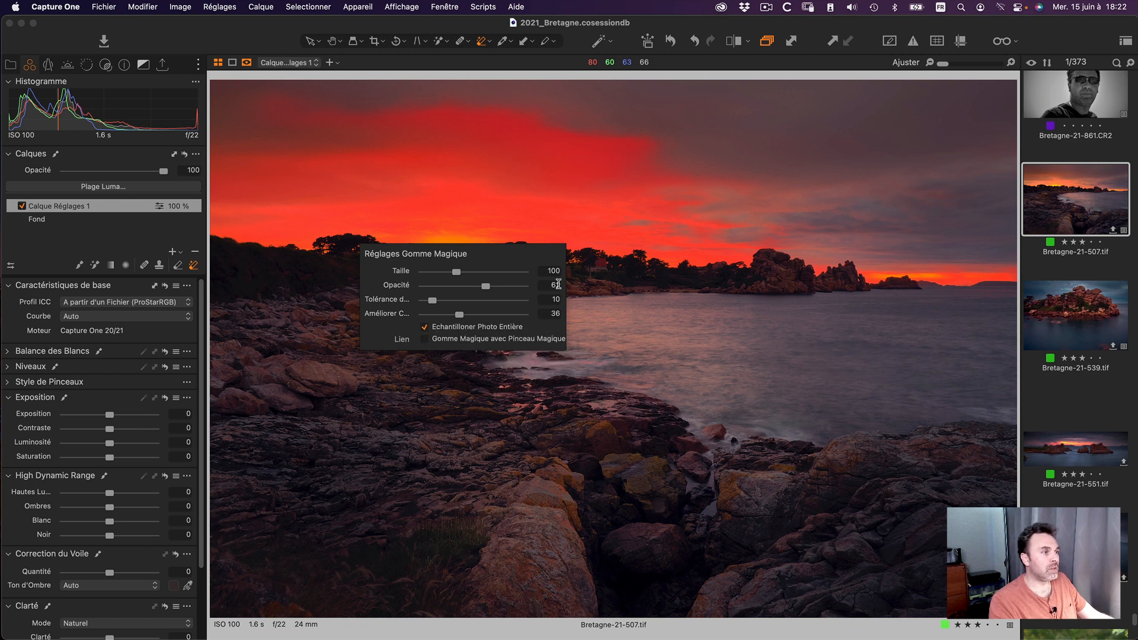
click(95, 266)
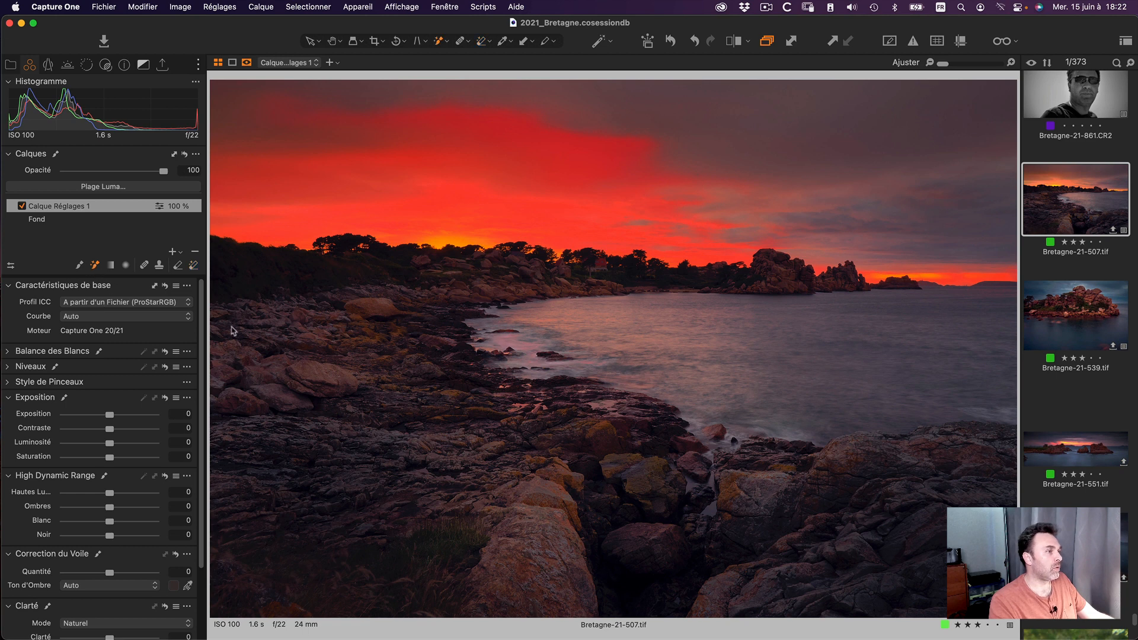
Review the Pinceau Magique settings and link the Gomme Magique to the Pinceau Magique.
right_click(400, 301)
right_click(491, 297)
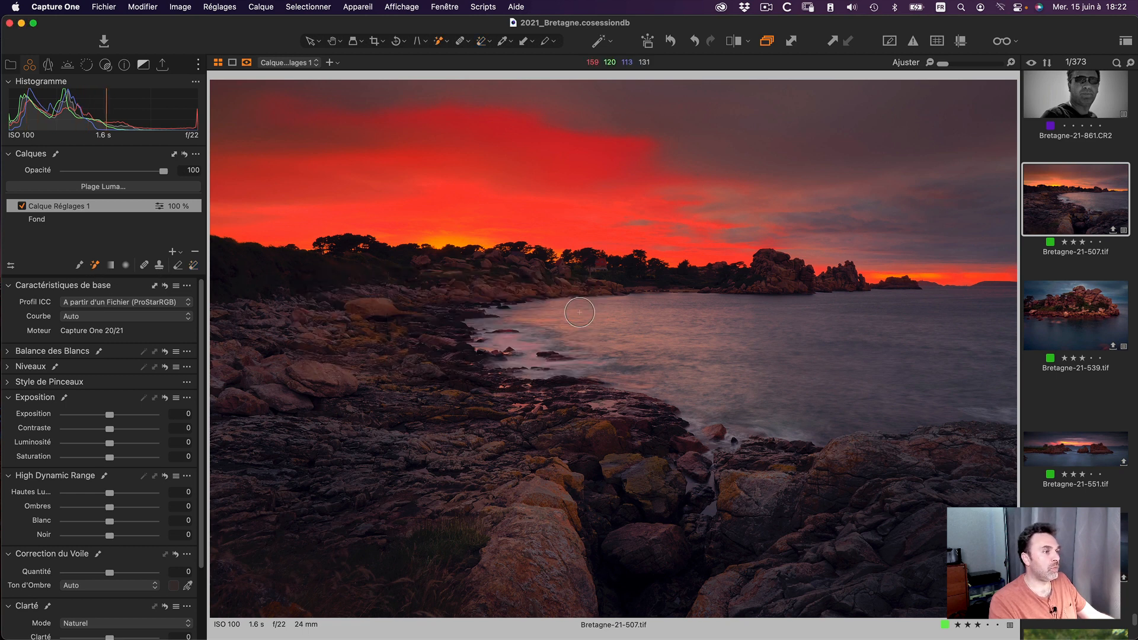
right_click(576, 333)
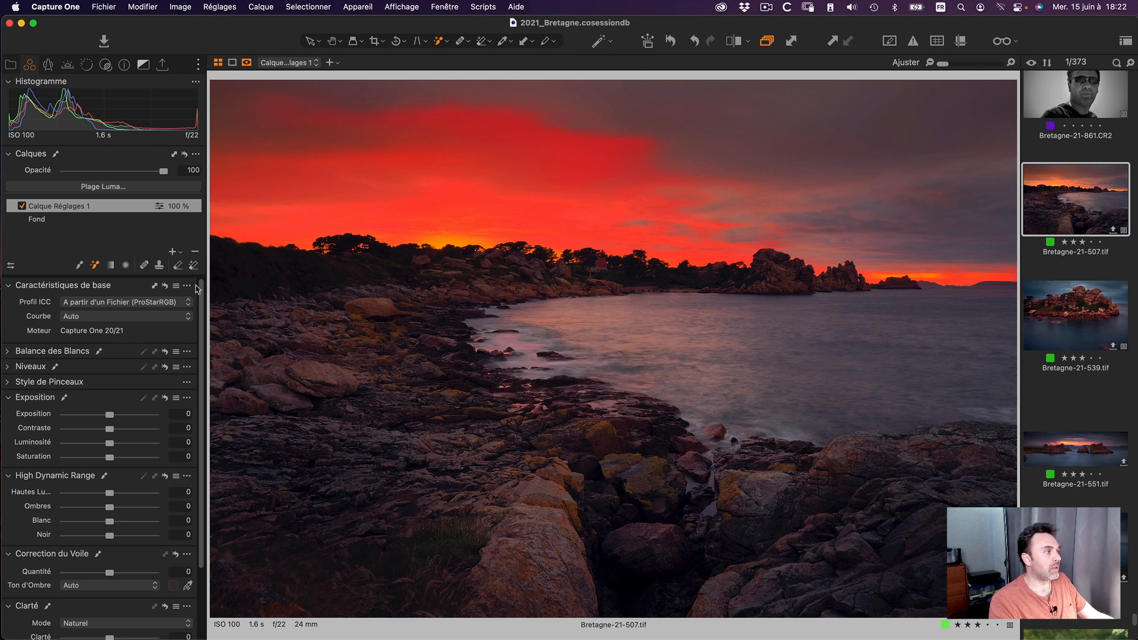
right_click(475, 286)
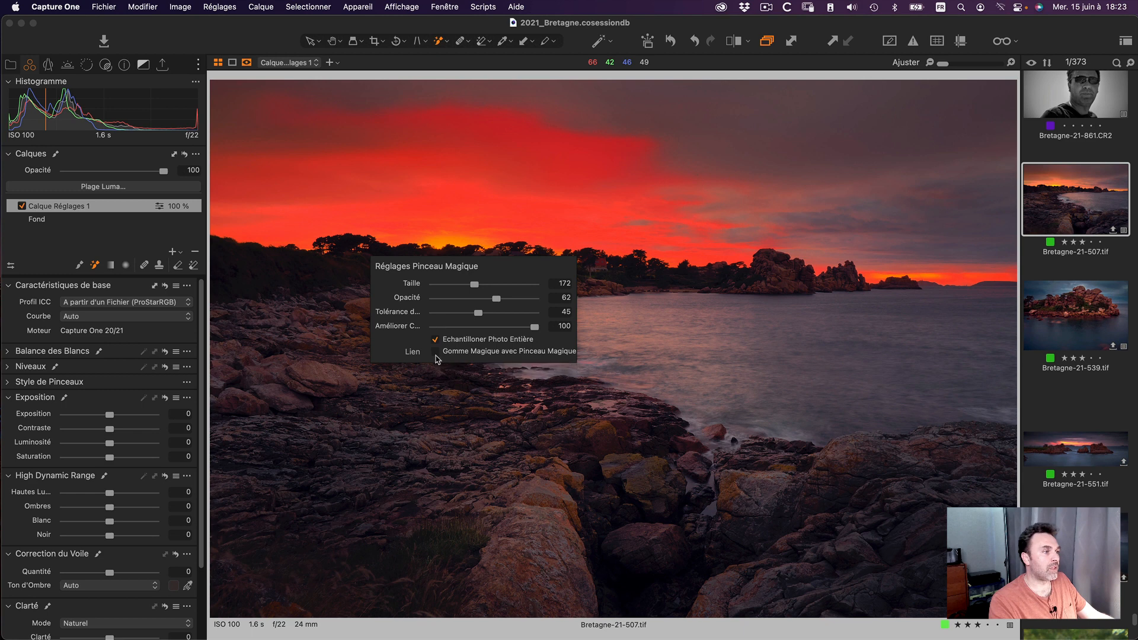
right_click(459, 210)
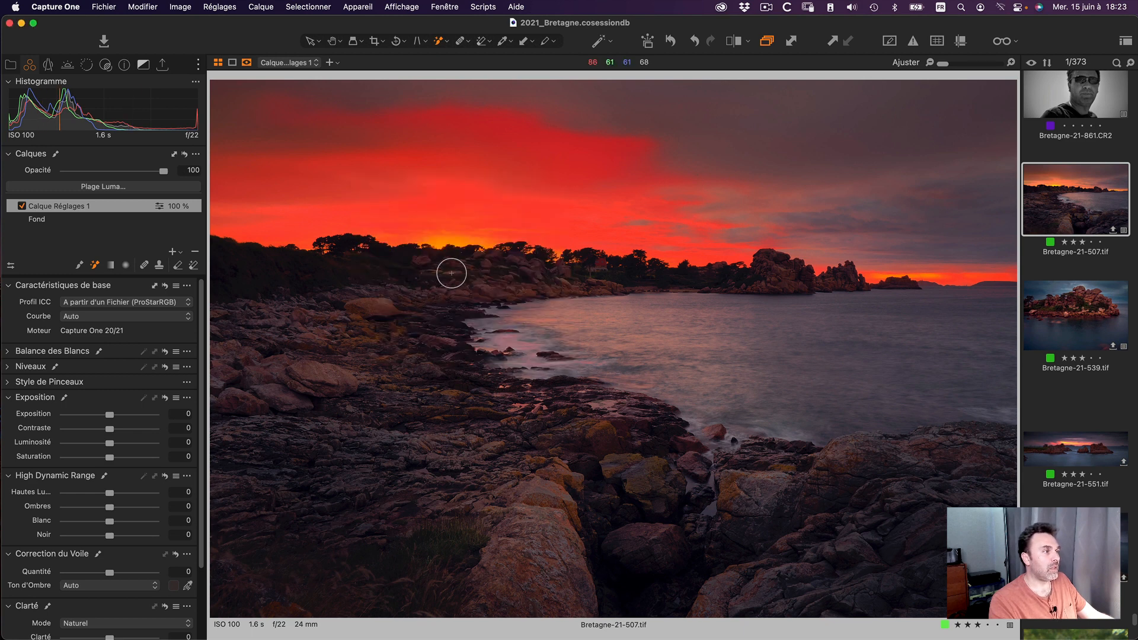
Set the Pinceau Magique's size and opacity to 100 and extend the mask over the clouds and the sunset reflection on the water.
right_click(451, 275)
mouse_move(444, 278)
mouse_down()
mouse_move(428, 278)
mouse_move(438, 279)
mouse_up()
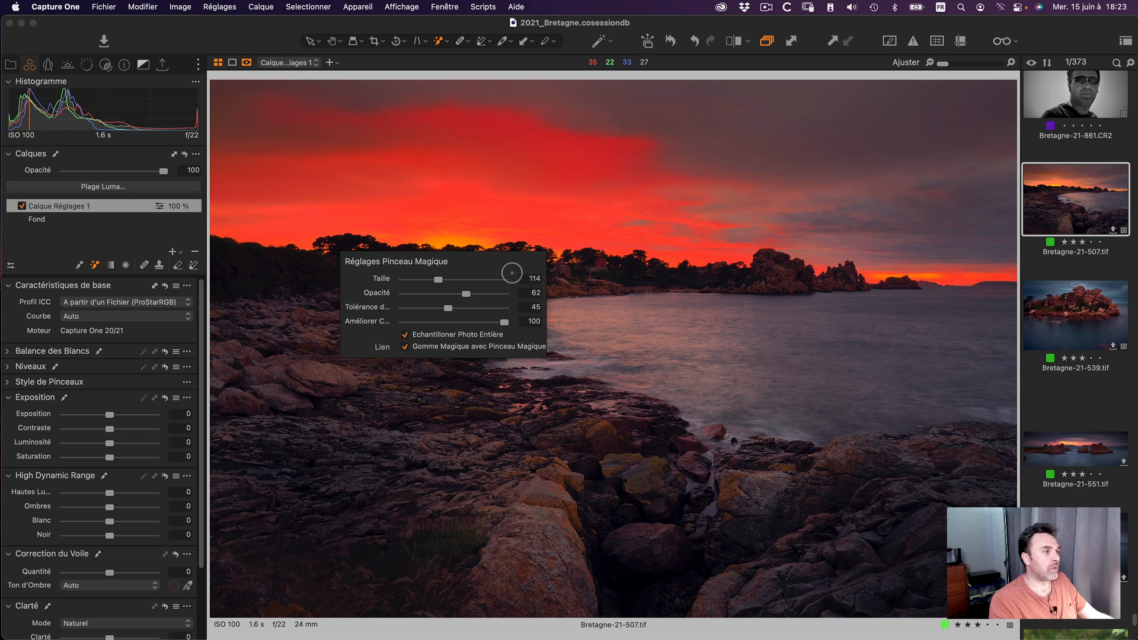
click(530, 278)
text(100)
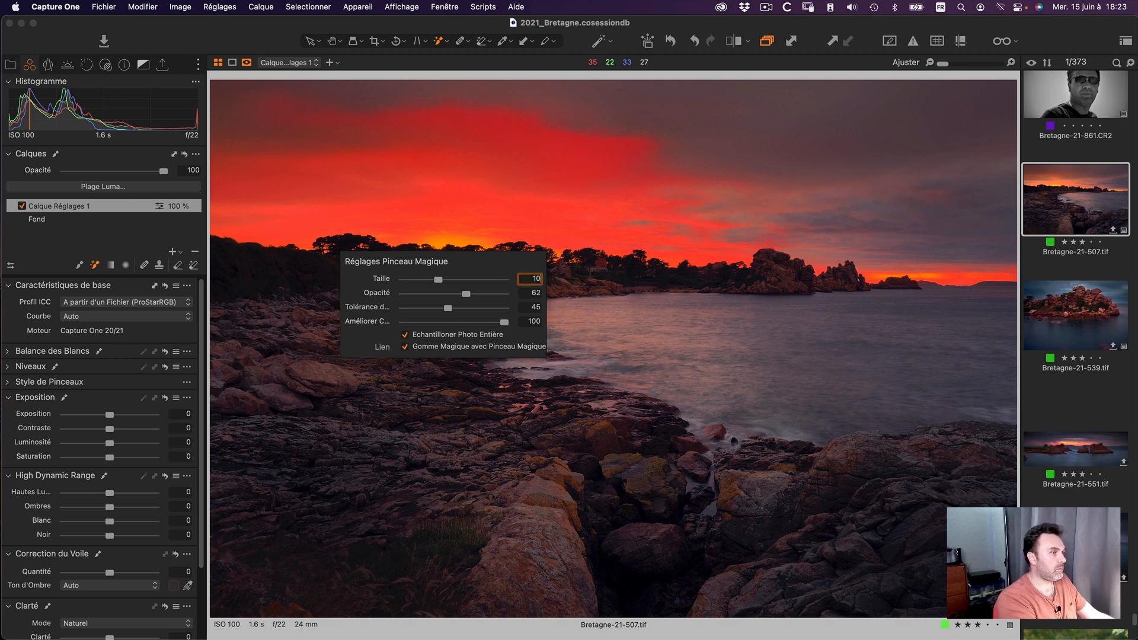
key(Tab)
text(100)
key(Tab)
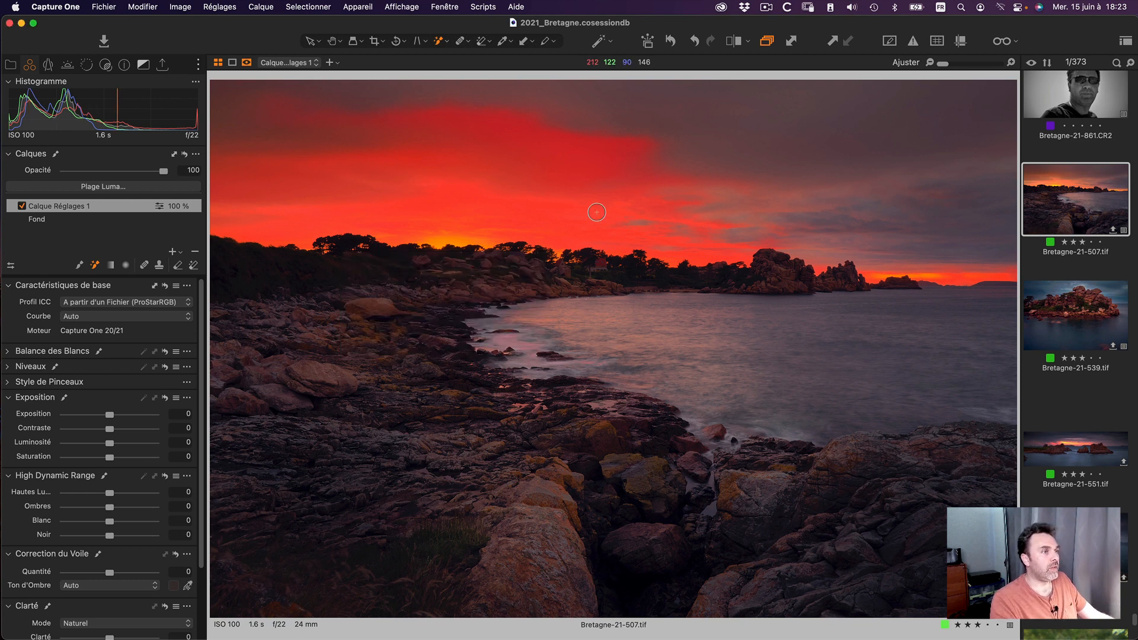
click(674, 220)
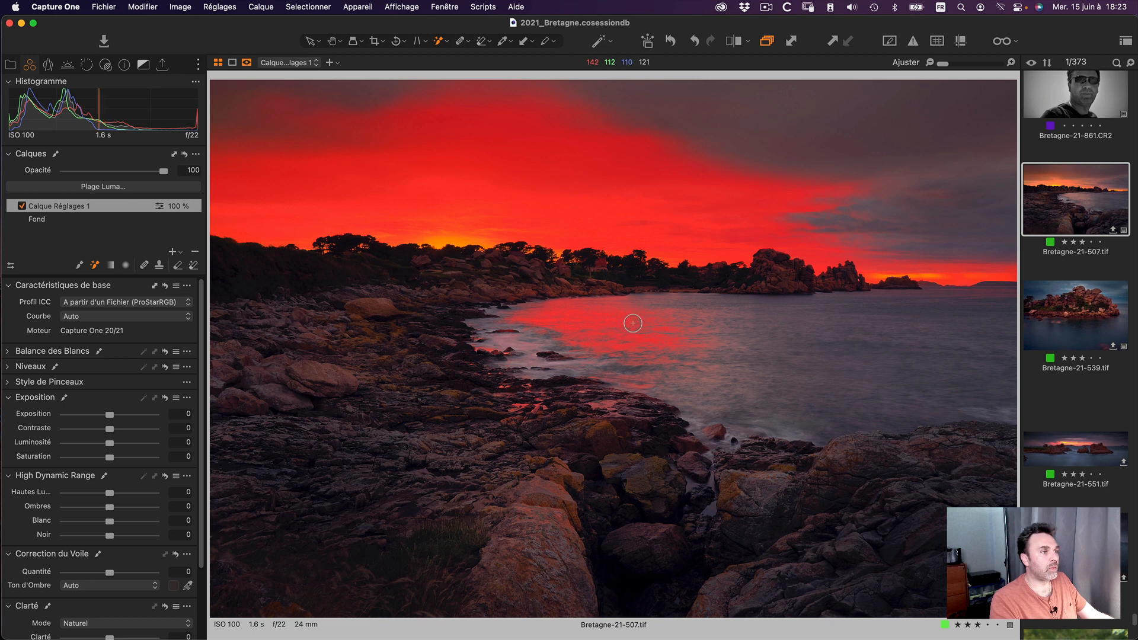
Switch to the Gomme Magique and check its linked size, opacity, tolerance, edge refinement and Echantilloner Photo Entière settings.
click(194, 266)
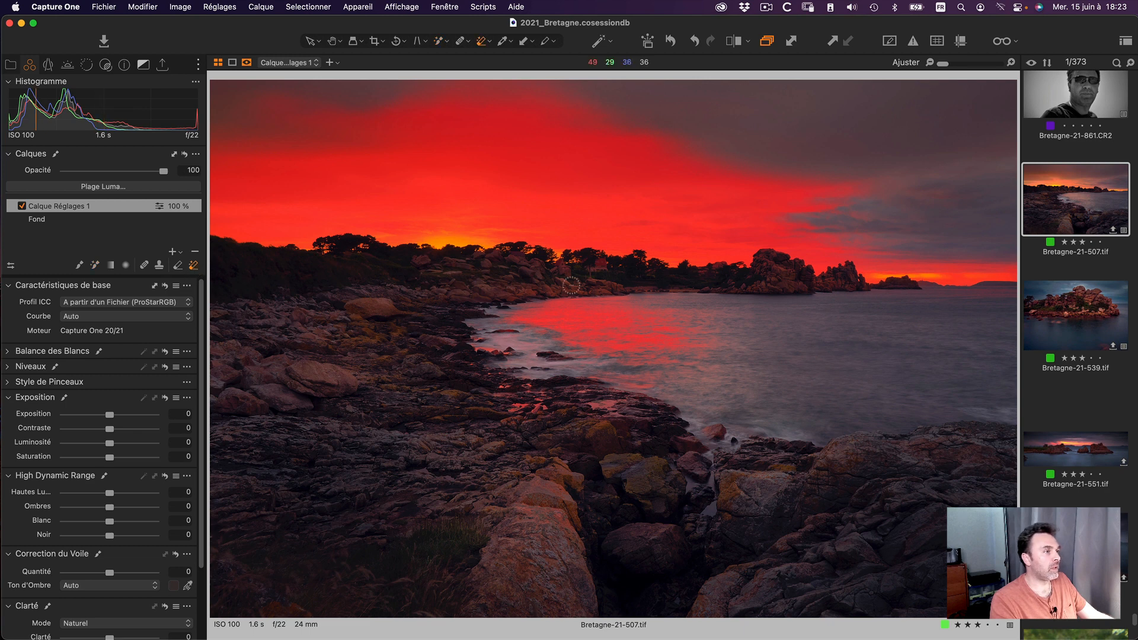
right_click(644, 270)
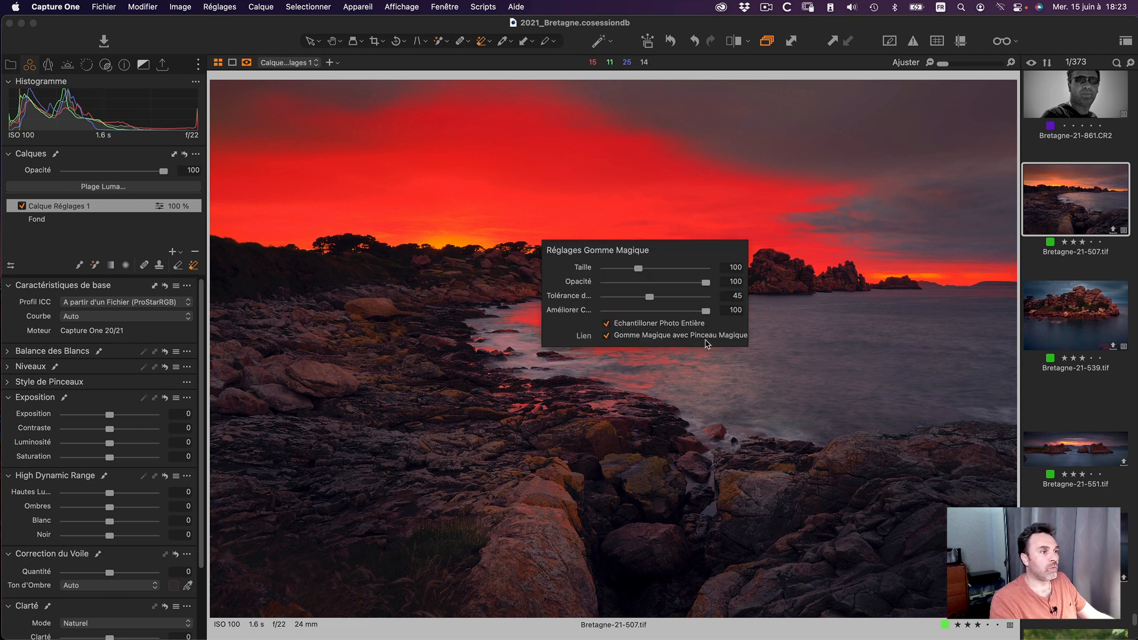
right_click(612, 337)
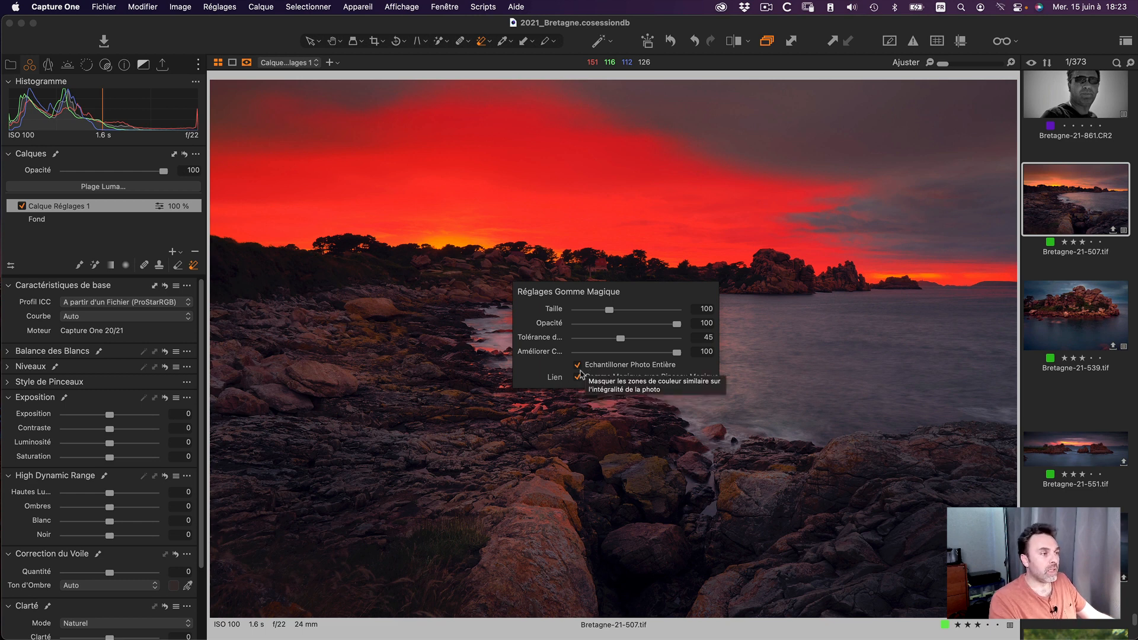
right_click(568, 384)
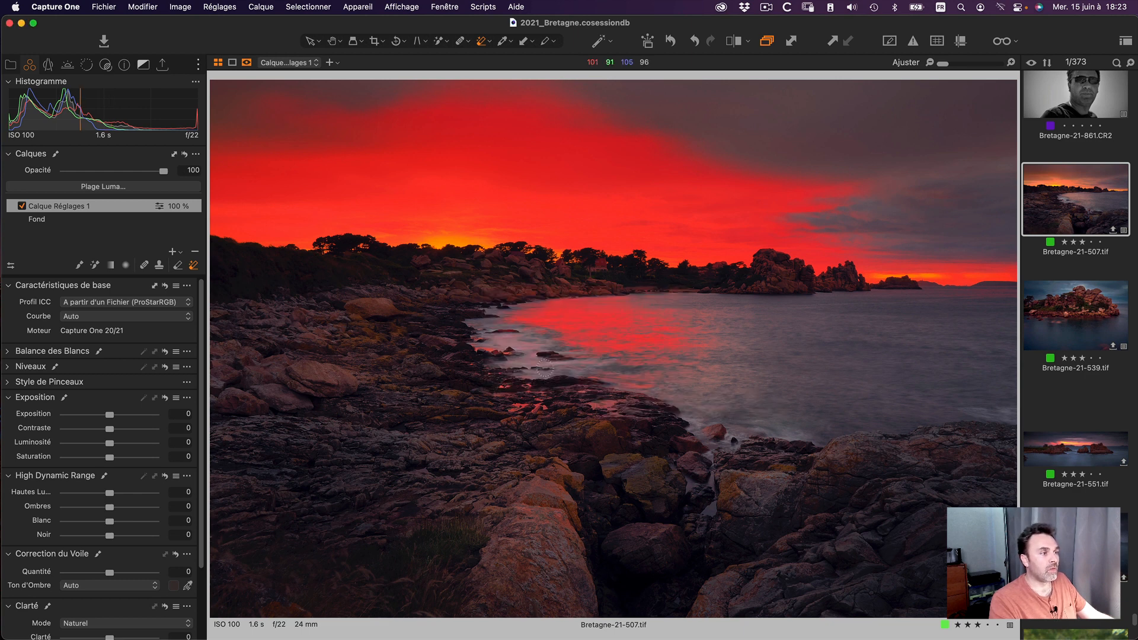
right_click(541, 392)
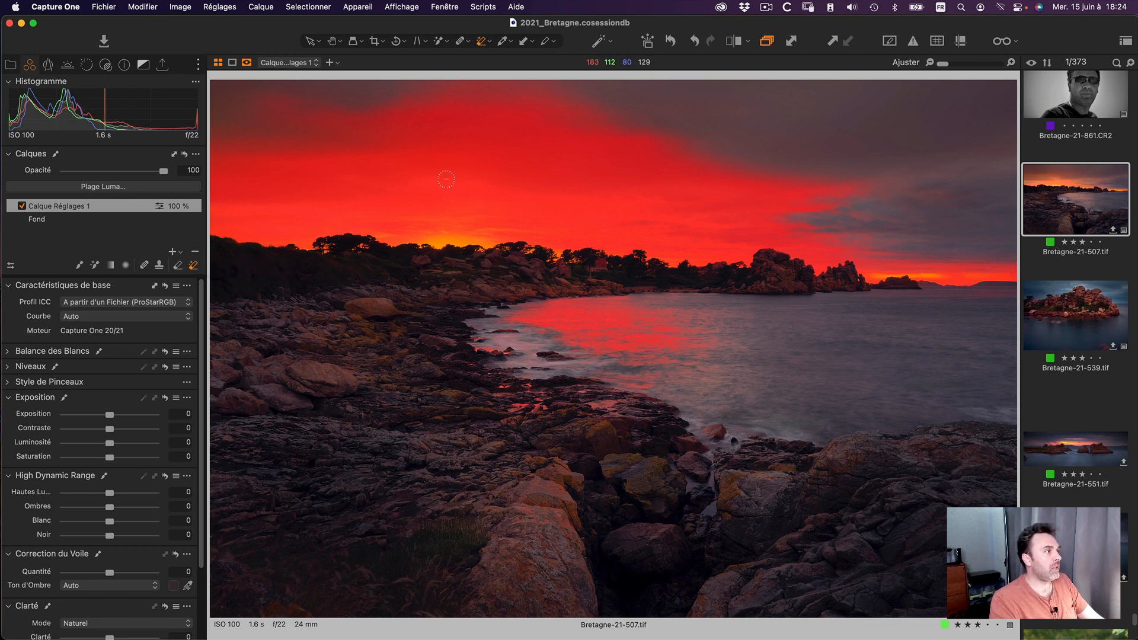
Toggle the red mask overlay off and on, and display the layer's mask in greyscale.
key(m)
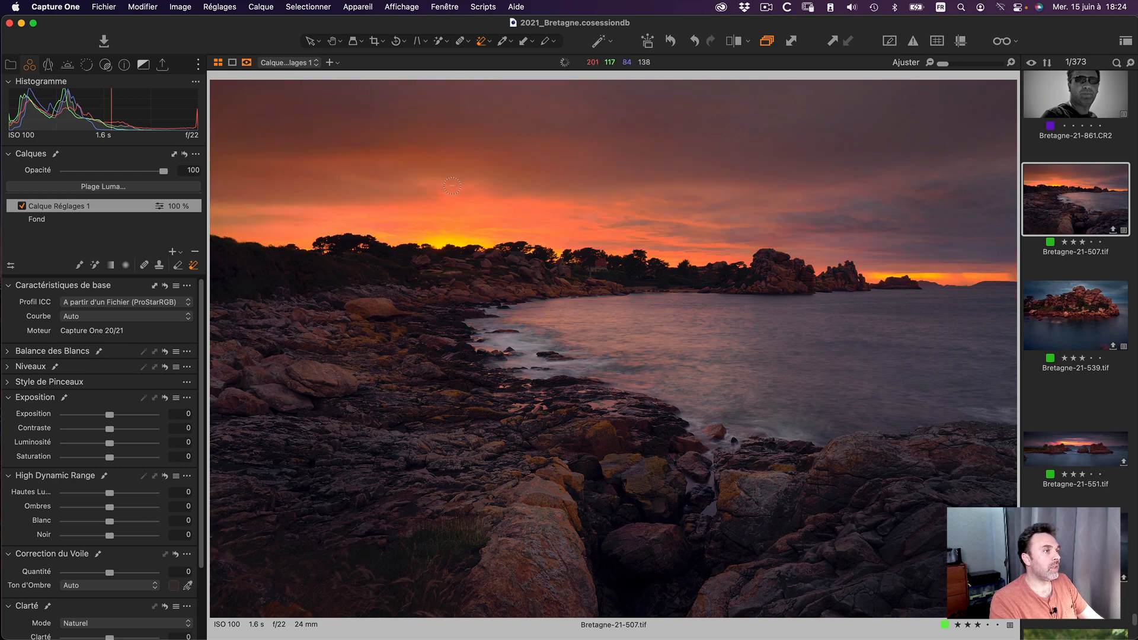
key(m)
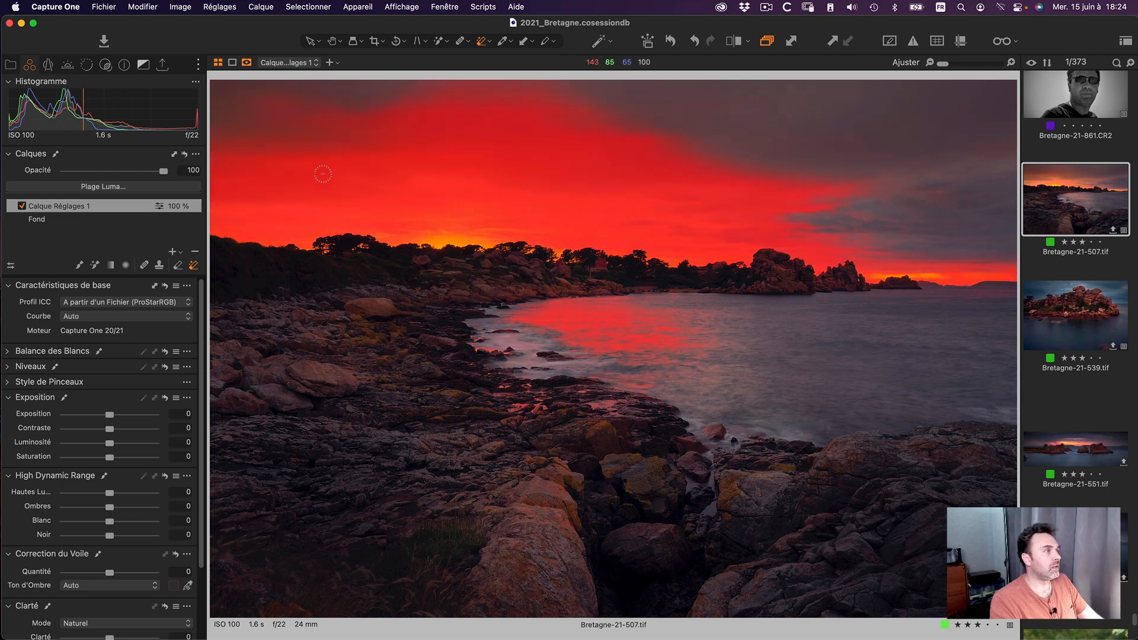
click(247, 62)
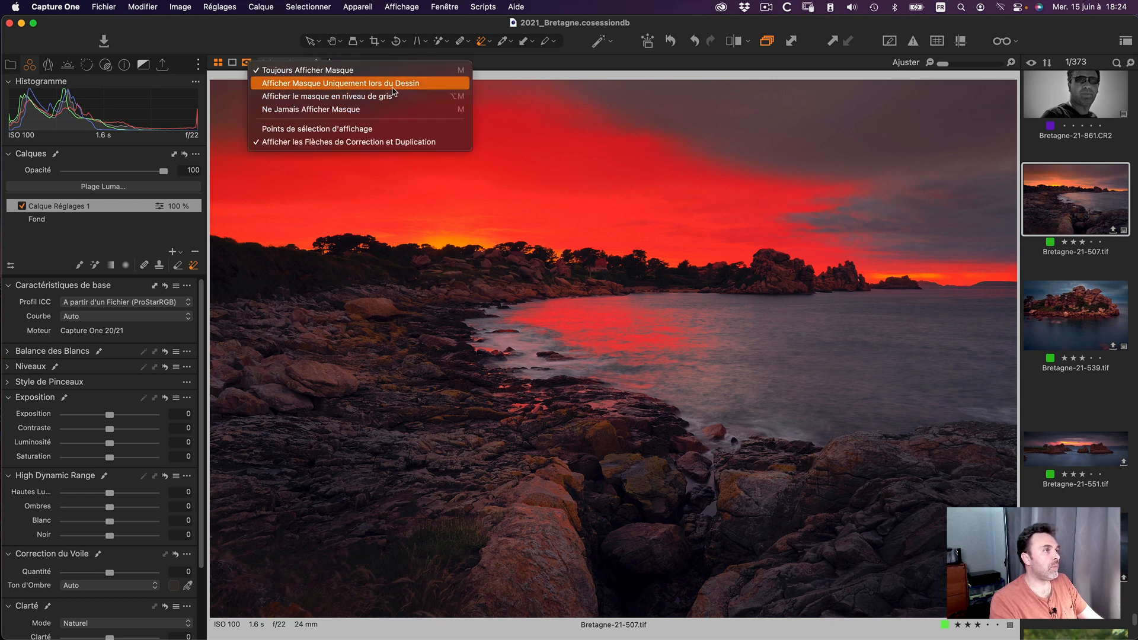
click(330, 96)
Return the mask display to Toujours Afficher Masque, and hide the overlay to show the plain photo.
click(248, 62)
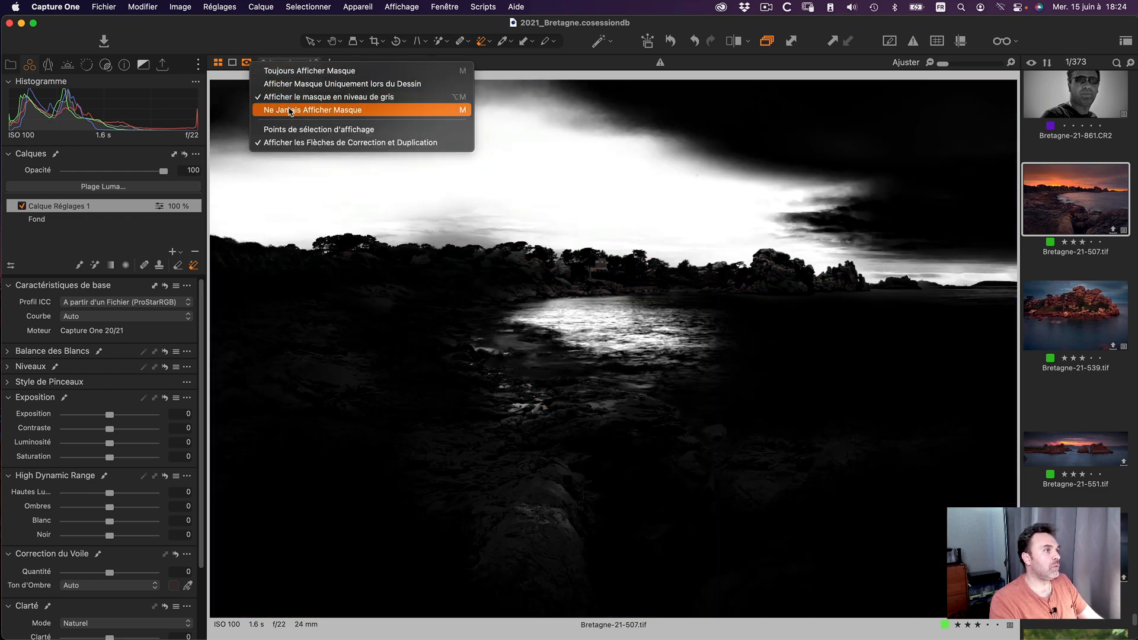
click(301, 71)
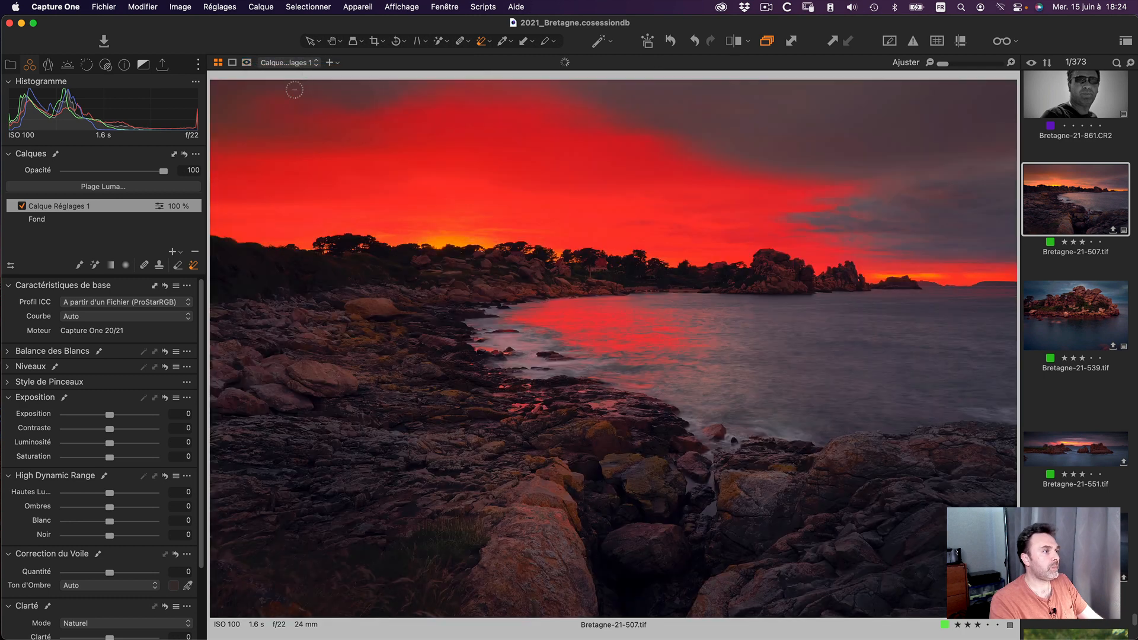
key(m)
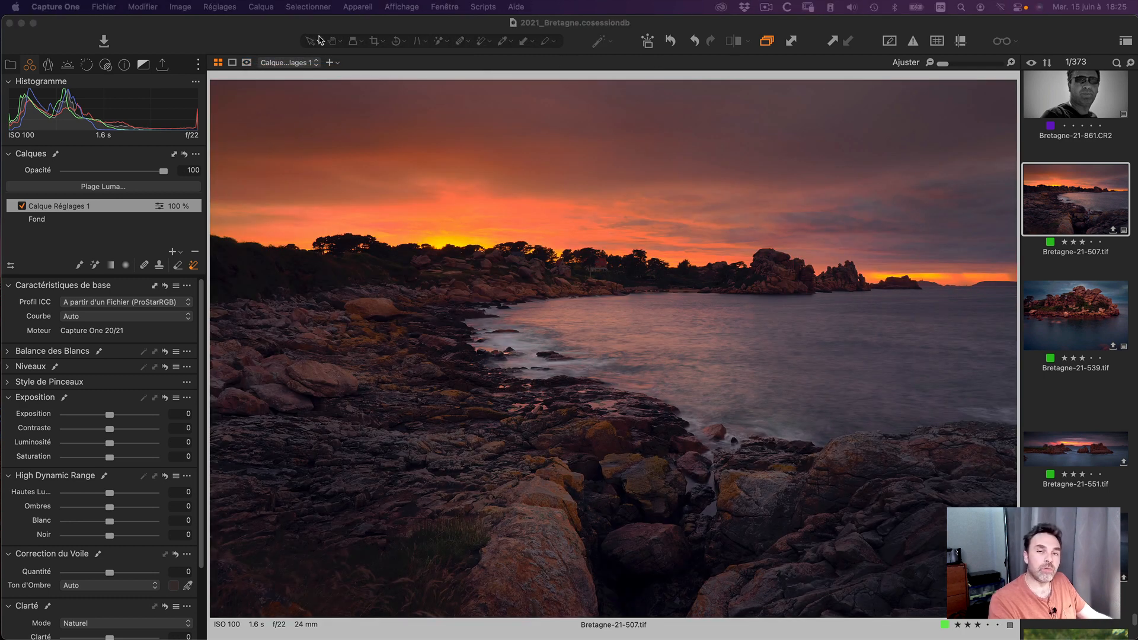